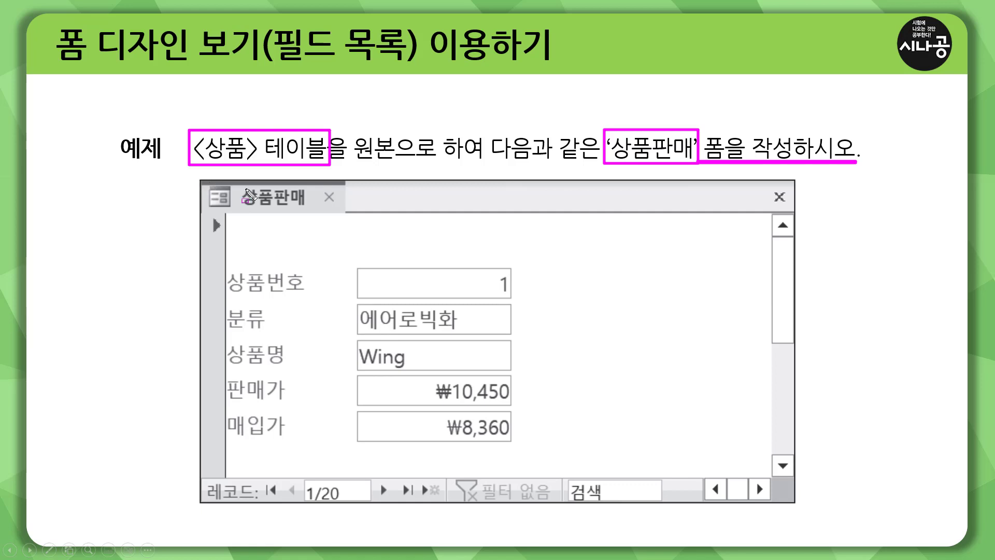
{"action": "left_click_drag", "start_coordinate": [242, 208], "coordinate": [317, 208]}
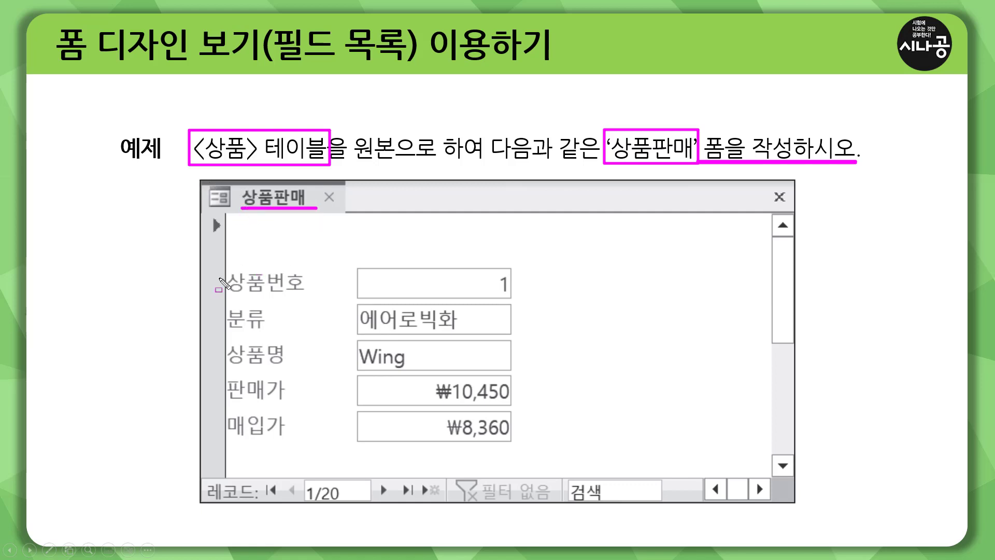
{"action": "mouse_move", "coordinate": [224, 267]}
{"action": "left_mouse_down"}
{"action": "mouse_move", "coordinate": [280, 296]}
{"action": "mouse_move", "coordinate": [309, 299]}
{"action": "mouse_move", "coordinate": [312, 446]}
{"action": "mouse_move", "coordinate": [519, 449]}
{"action": "left_mouse_up"}
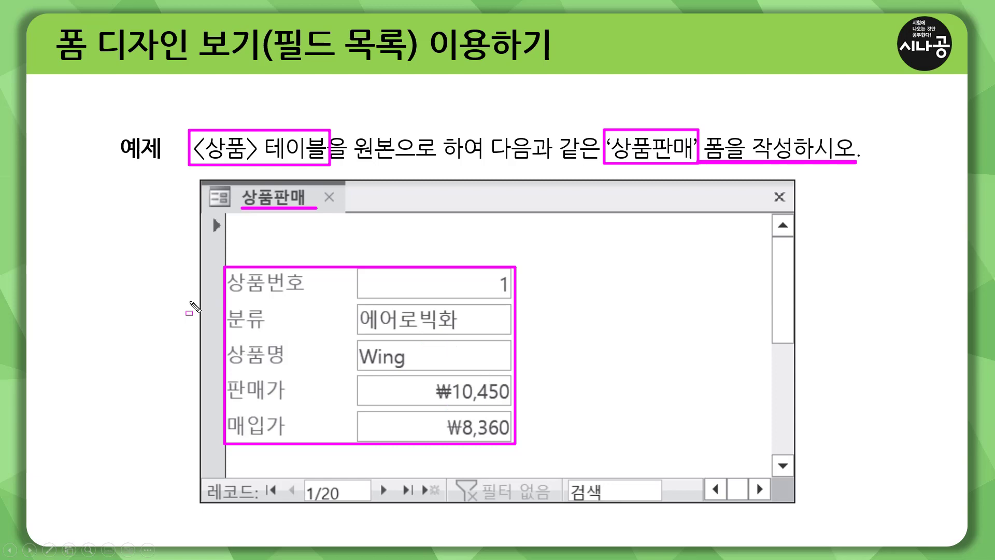
{"action": "key", "text": "e"}
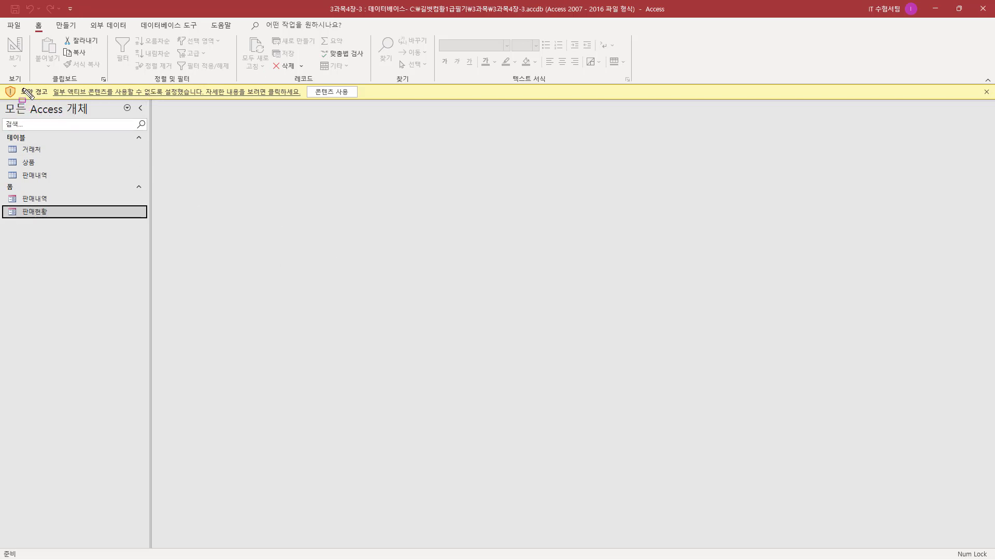
Step: Enable the blocked active content of the 3과목4장-3 database
{"action": "left_click_drag", "start_coordinate": [18, 82], "coordinate": [50, 99]}
{"action": "mouse_move", "coordinate": [307, 101]}
{"action": "left_mouse_down"}
{"action": "mouse_move", "coordinate": [382, 110]}
{"action": "mouse_move", "coordinate": [361, 83]}
{"action": "left_mouse_up"}
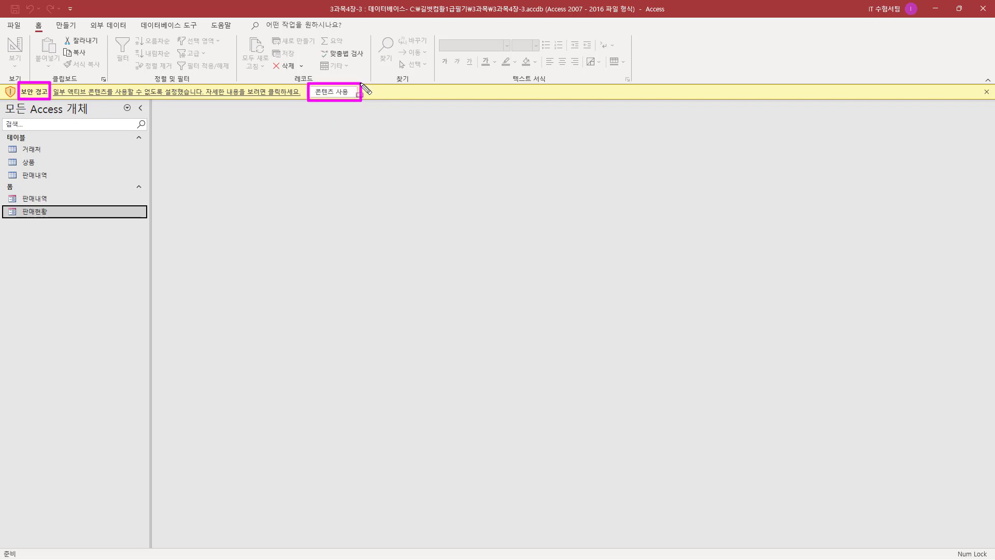
{"action": "key", "text": "Escape"}
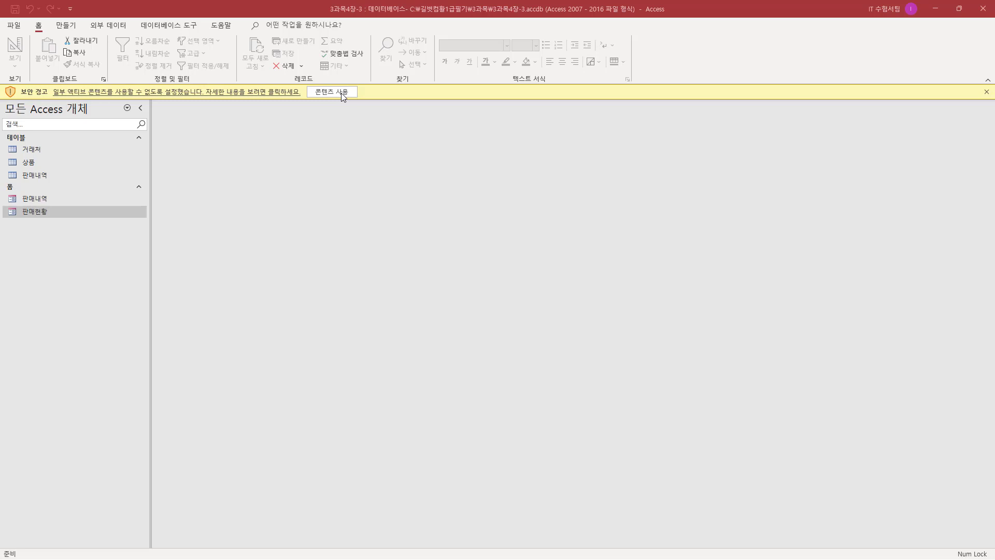
{"action": "left_click", "coordinate": [341, 92]}
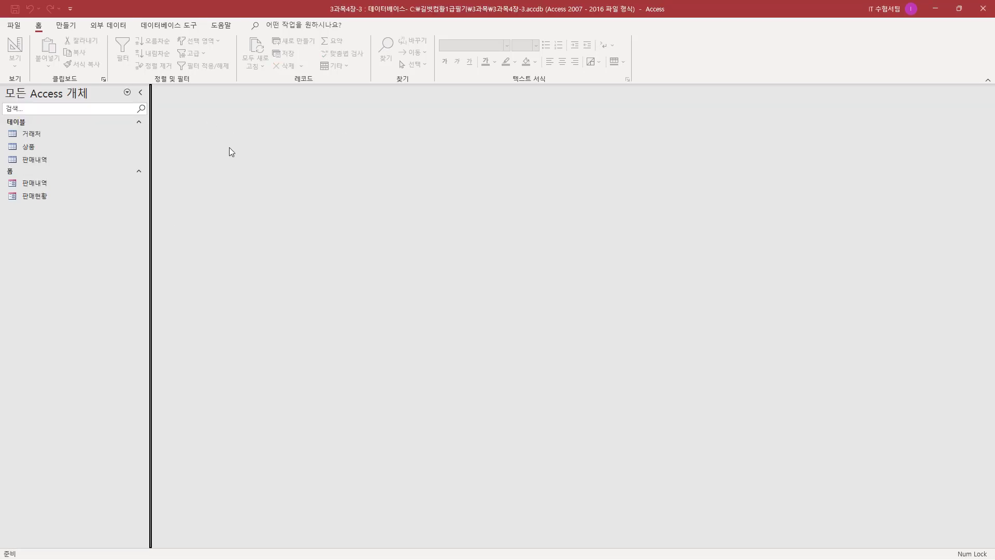
{"action": "key", "text": "ctrl+2"}
{"action": "mouse_move", "coordinate": [5, 166]}
{"action": "left_mouse_down"}
{"action": "mouse_move", "coordinate": [24, 206]}
{"action": "mouse_move", "coordinate": [57, 206]}
{"action": "left_mouse_up"}
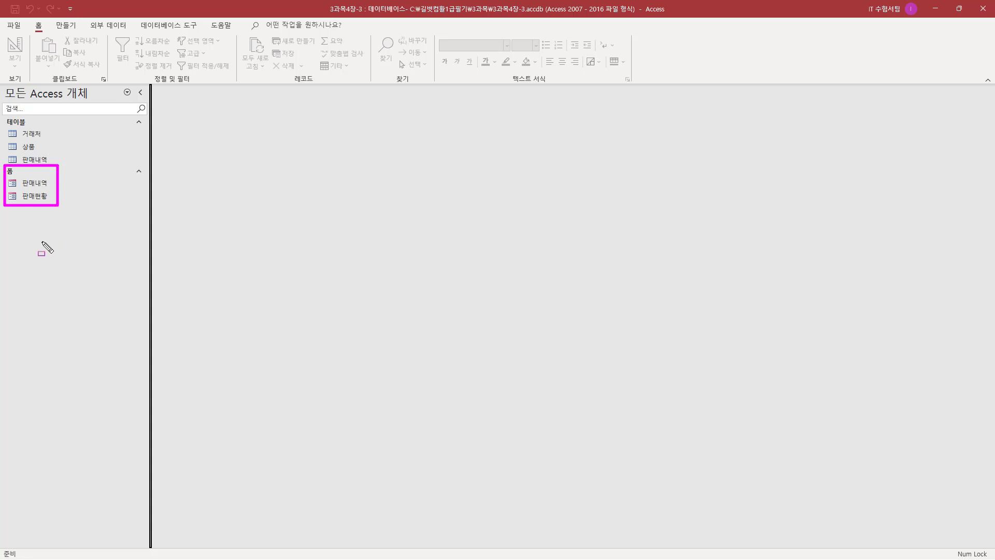
{"action": "key", "text": "Escape"}
Step: Open the 상품 table in datasheet view, review its records, and close it
{"action": "key", "text": "ctrl+2"}
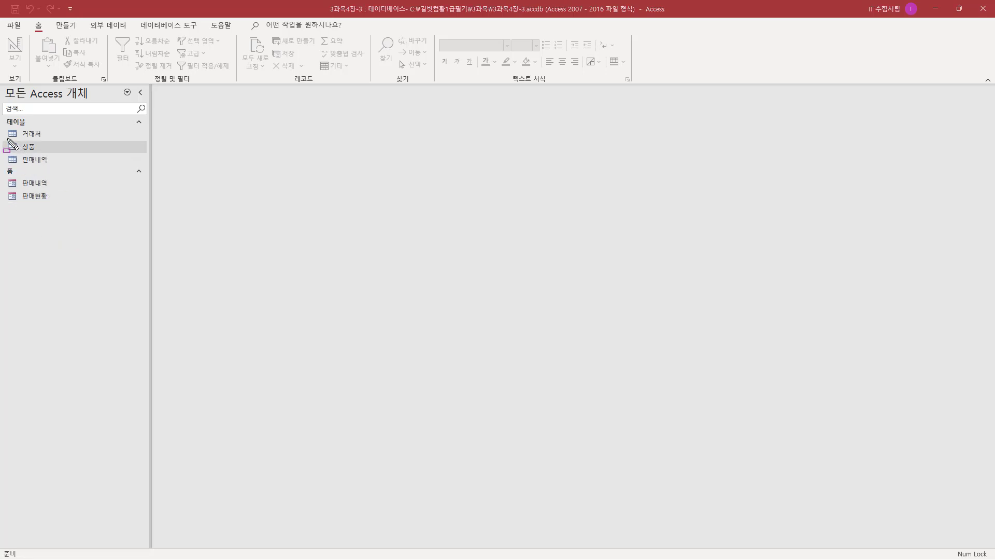
{"action": "left_click_drag", "start_coordinate": [5, 138], "coordinate": [47, 153]}
{"action": "double_click", "coordinate": [32, 147]}
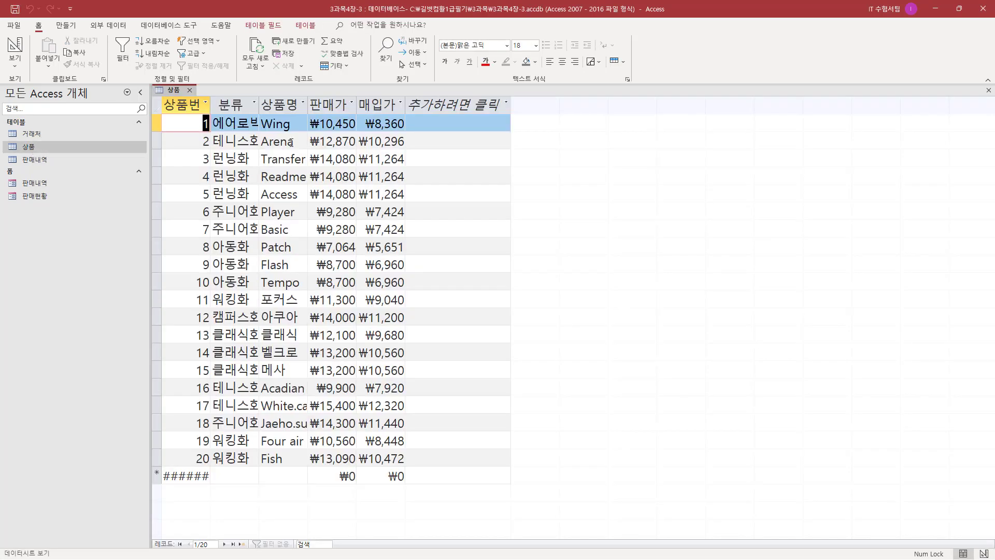
{"action": "key", "text": "ctrl+2"}
{"action": "mouse_move", "coordinate": [161, 112]}
{"action": "left_mouse_down"}
{"action": "mouse_move", "coordinate": [173, 147]}
{"action": "mouse_move", "coordinate": [421, 468]}
{"action": "left_mouse_up"}
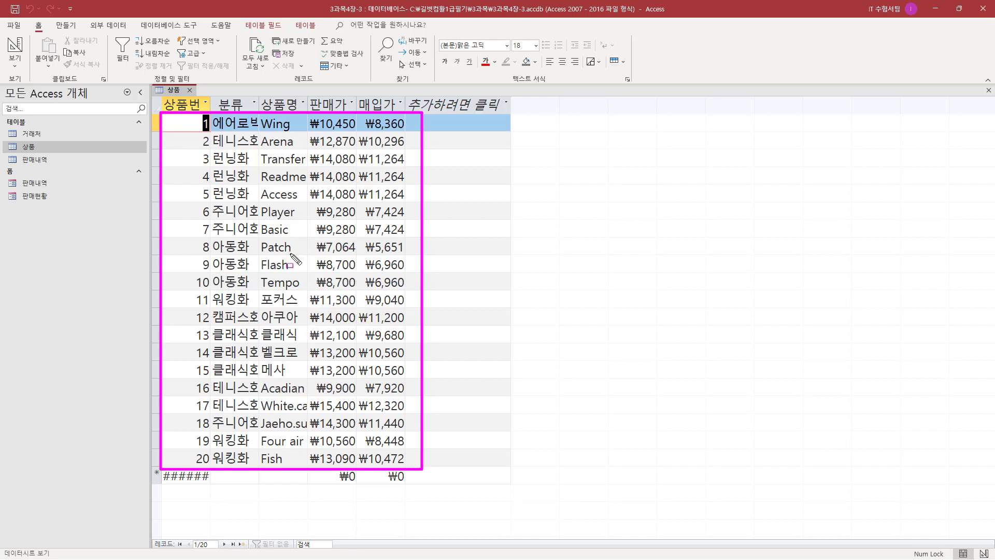
{"action": "key", "text": "Escape"}
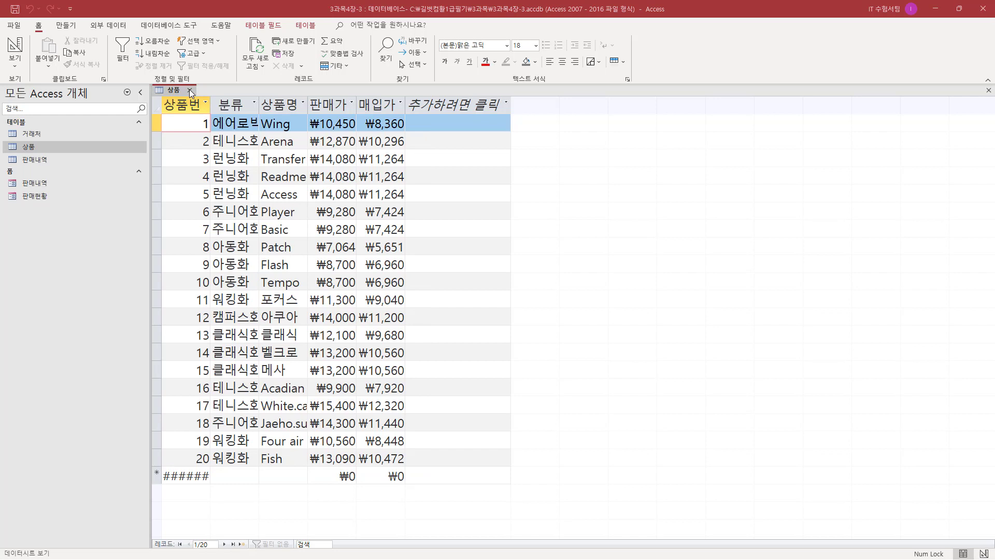
{"action": "left_click", "coordinate": [189, 90]}
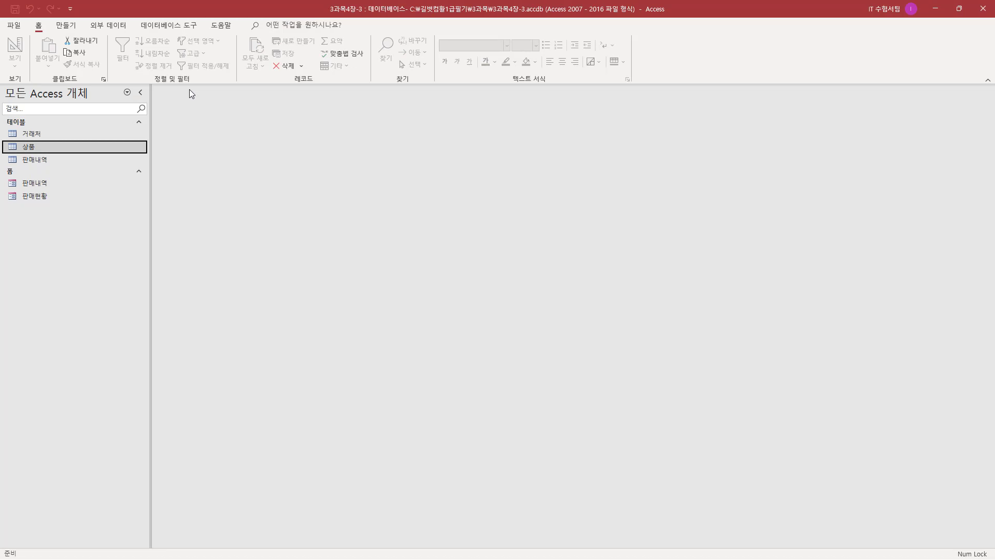
Step: Create a new blank form in Design view
{"action": "left_click", "coordinate": [69, 27]}
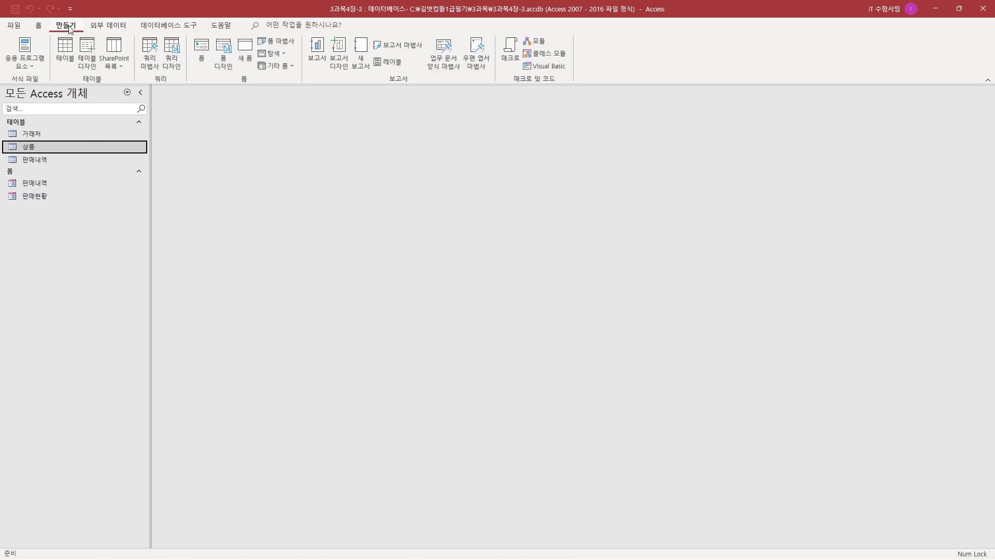
{"action": "left_click_drag", "start_coordinate": [53, 18], "coordinate": [81, 32]}
{"action": "left_click_drag", "start_coordinate": [236, 85], "coordinate": [255, 85]}
{"action": "left_click_drag", "start_coordinate": [212, 37], "coordinate": [237, 75]}
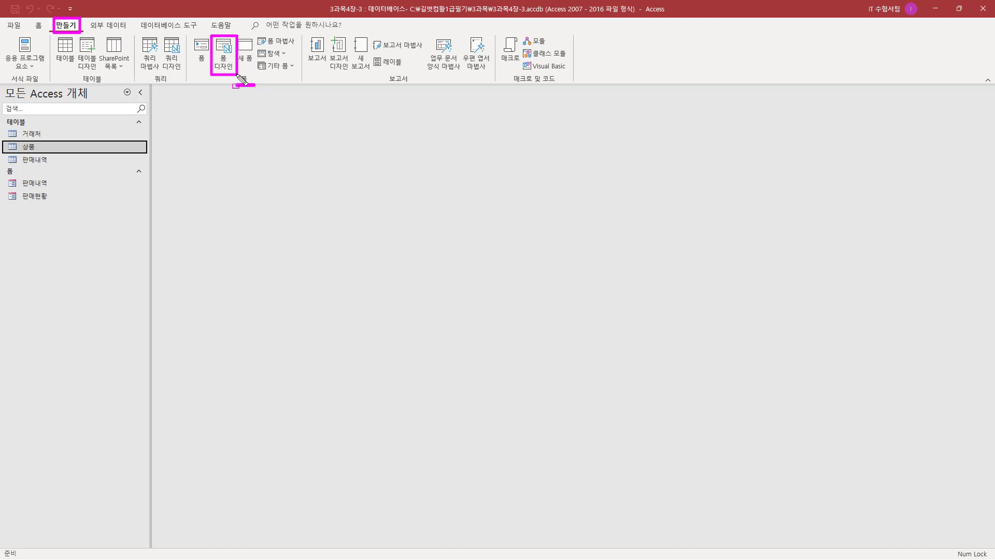
{"action": "key", "text": "Escape"}
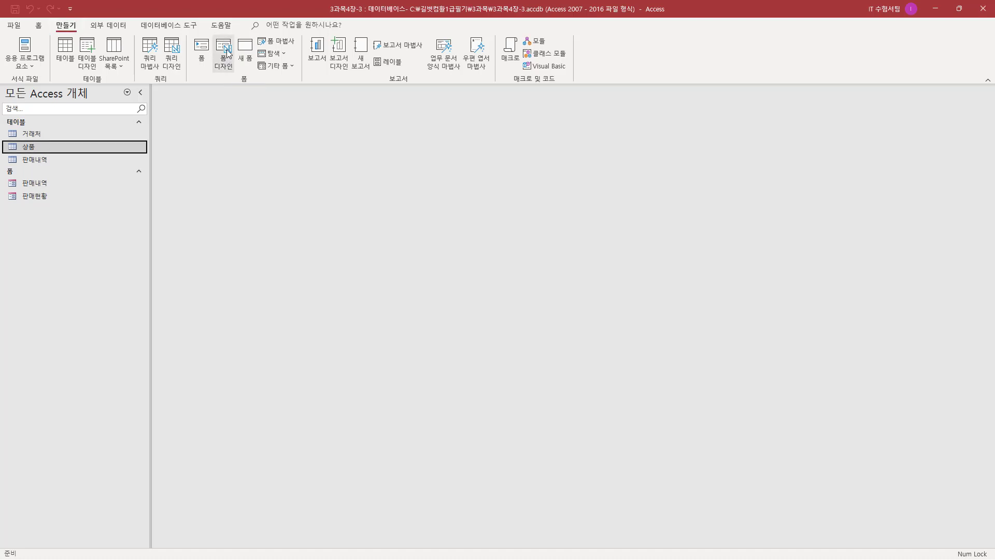
{"action": "left_click", "coordinate": [227, 52]}
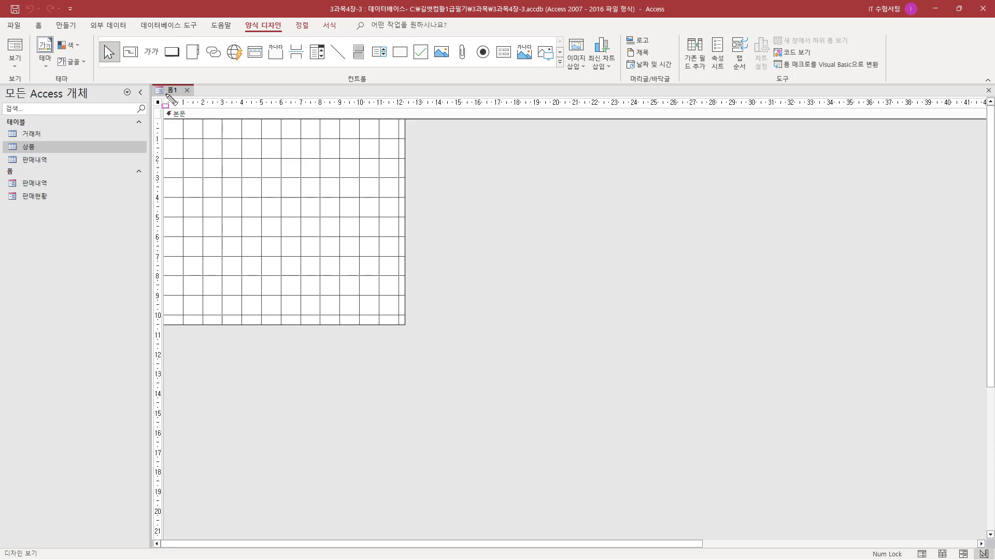
{"action": "mouse_move", "coordinate": [167, 94]}
{"action": "left_mouse_down"}
{"action": "mouse_move", "coordinate": [178, 94]}
{"action": "mouse_move", "coordinate": [223, 241]}
{"action": "mouse_move", "coordinate": [406, 293]}
{"action": "left_mouse_up"}
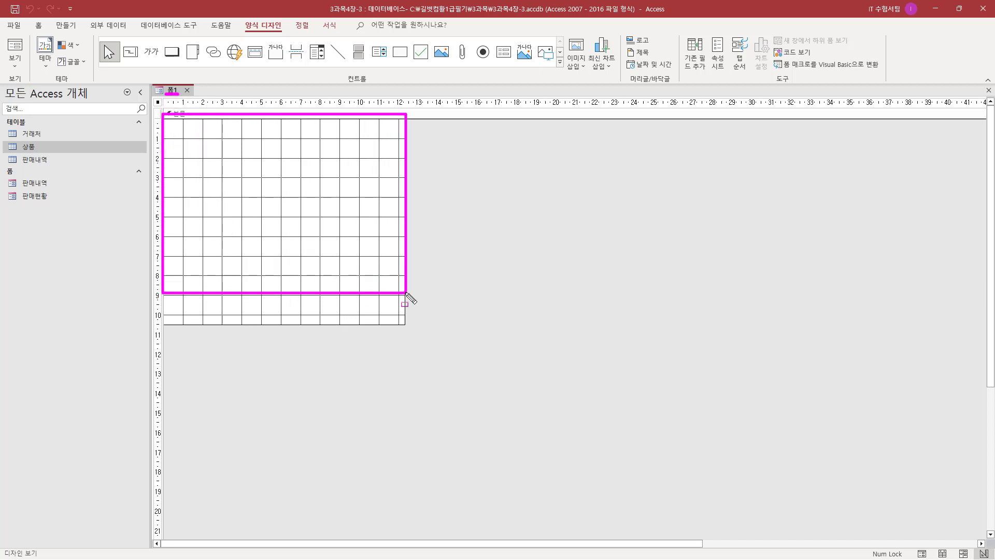
{"action": "key", "text": "Escape"}
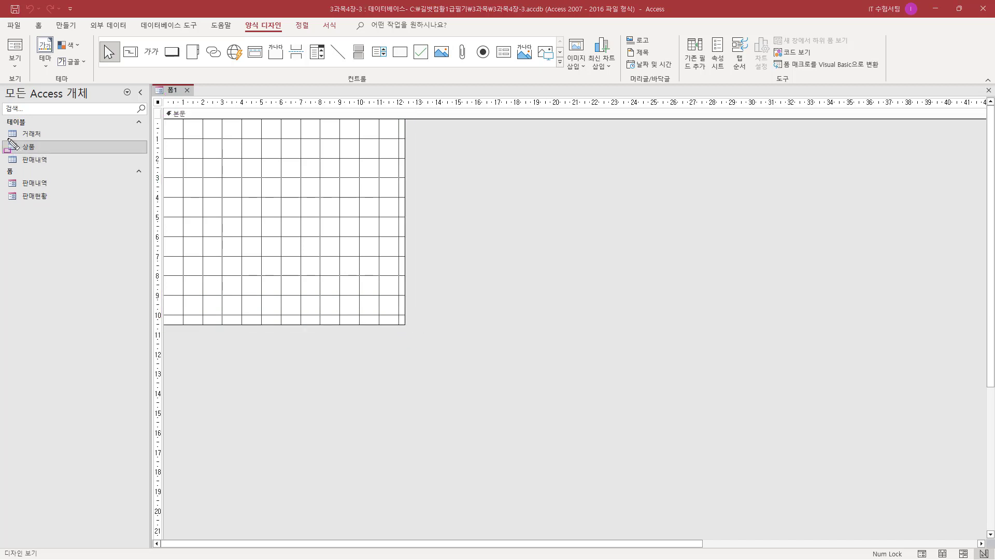
{"action": "mouse_move", "coordinate": [11, 144]}
{"action": "left_mouse_down"}
{"action": "mouse_move", "coordinate": [217, 193]}
{"action": "mouse_move", "coordinate": [176, 156]}
{"action": "mouse_move", "coordinate": [249, 269]}
{"action": "mouse_move", "coordinate": [329, 296]}
{"action": "left_mouse_up"}
{"action": "key", "text": "Escape"}
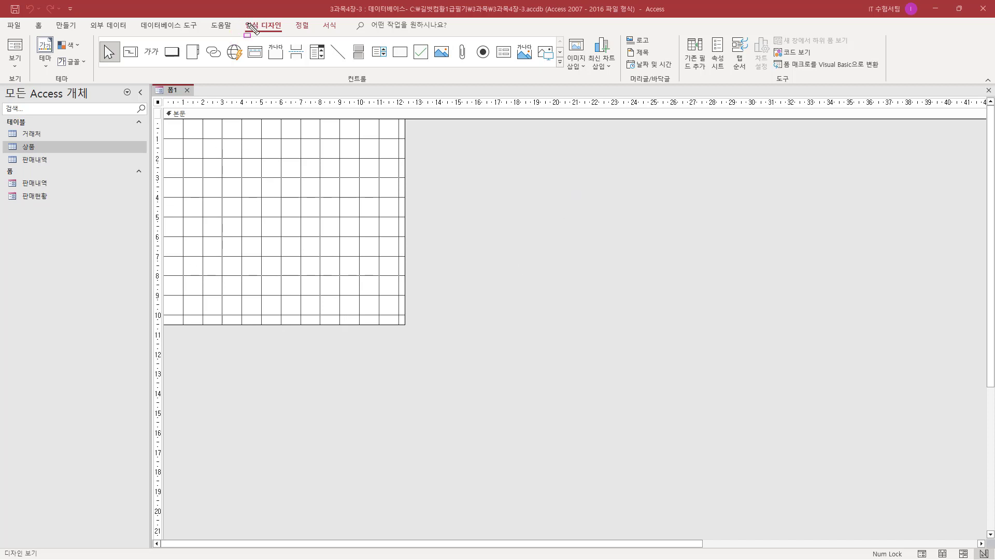
Step: Show the list of existing fields for the blank form and have it display all tables
{"action": "left_click_drag", "start_coordinate": [239, 17], "coordinate": [286, 35]}
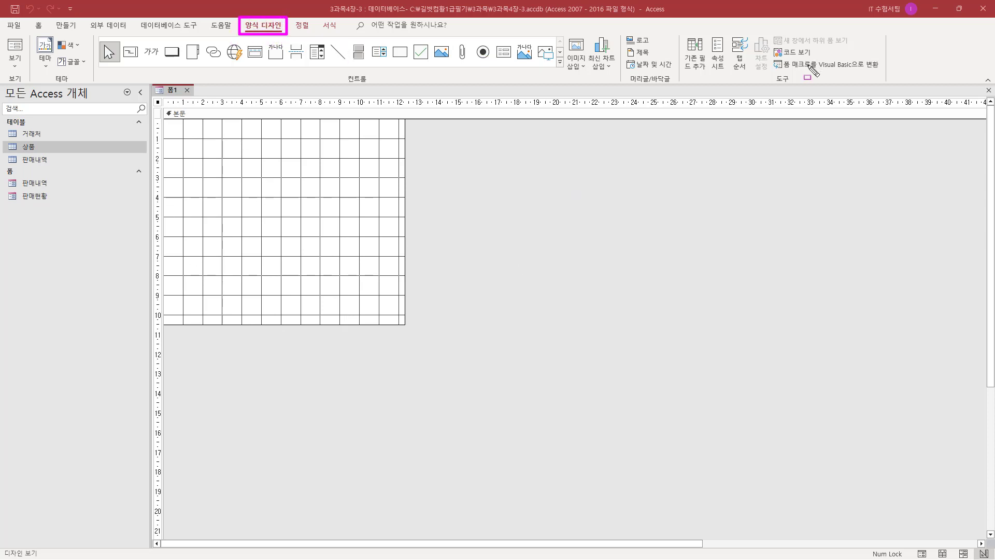
{"action": "left_click_drag", "start_coordinate": [768, 84], "coordinate": [799, 83]}
{"action": "left_click_drag", "start_coordinate": [680, 31], "coordinate": [709, 71]}
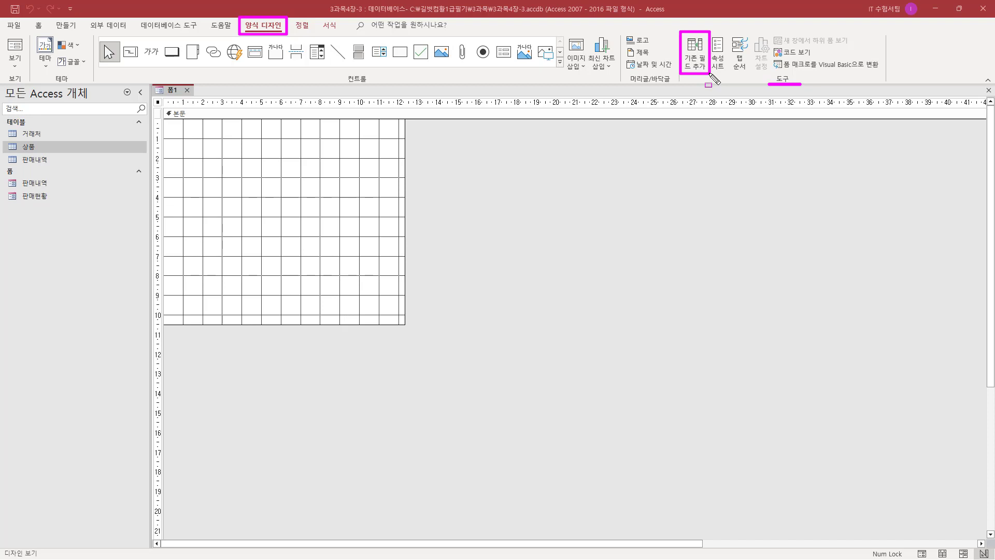
{"action": "left_click", "coordinate": [695, 52]}
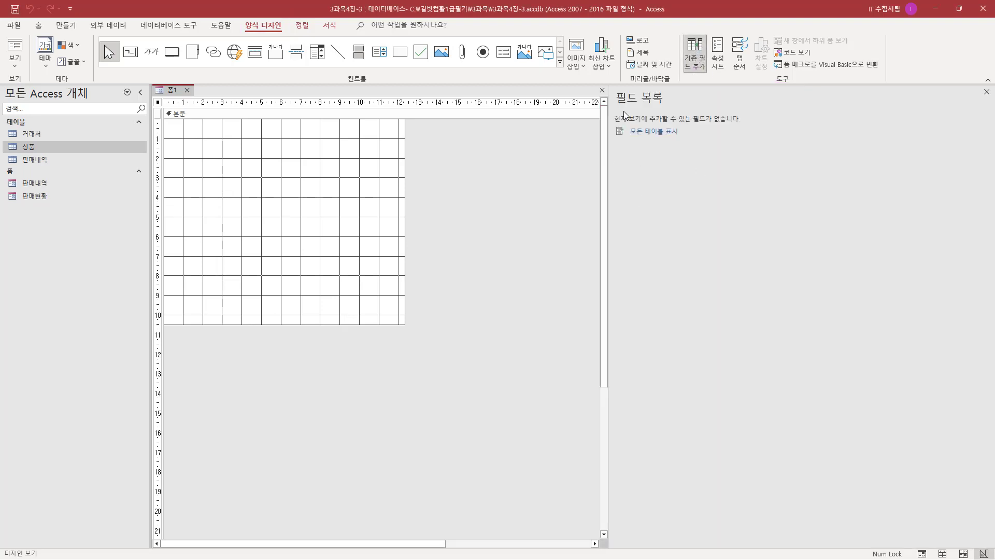
{"action": "mouse_move", "coordinate": [613, 87]}
{"action": "left_mouse_down"}
{"action": "mouse_move", "coordinate": [617, 107]}
{"action": "mouse_move", "coordinate": [668, 111]}
{"action": "left_mouse_up"}
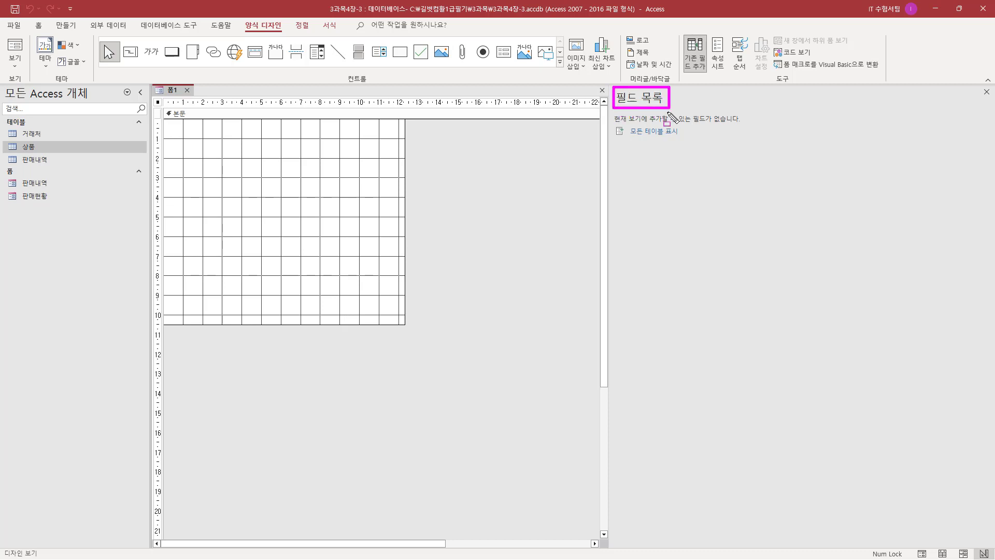
{"action": "mouse_move", "coordinate": [616, 141]}
{"action": "left_mouse_down"}
{"action": "mouse_move", "coordinate": [685, 136]}
{"action": "mouse_move", "coordinate": [685, 123]}
{"action": "left_mouse_up"}
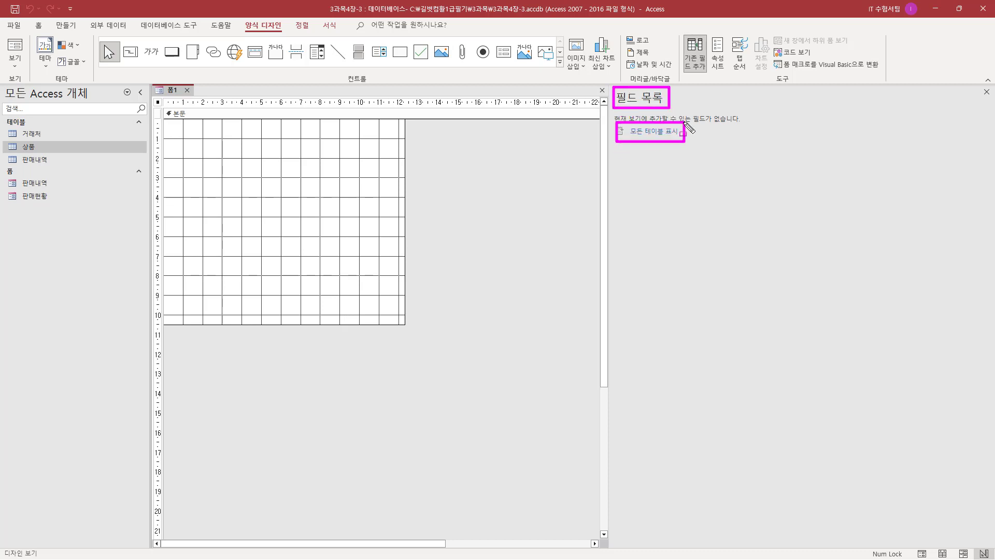
{"action": "key", "text": "Escape"}
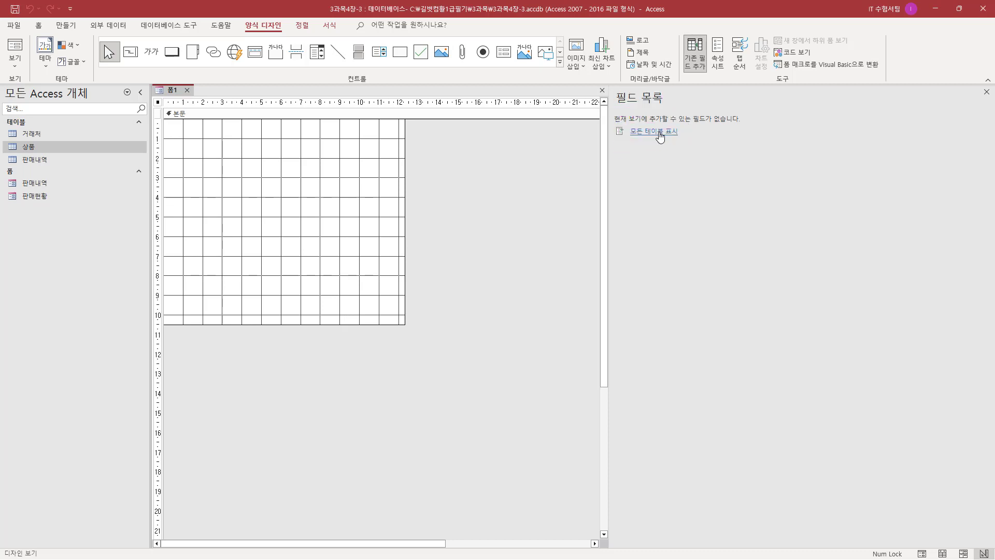
{"action": "left_click", "coordinate": [659, 132]}
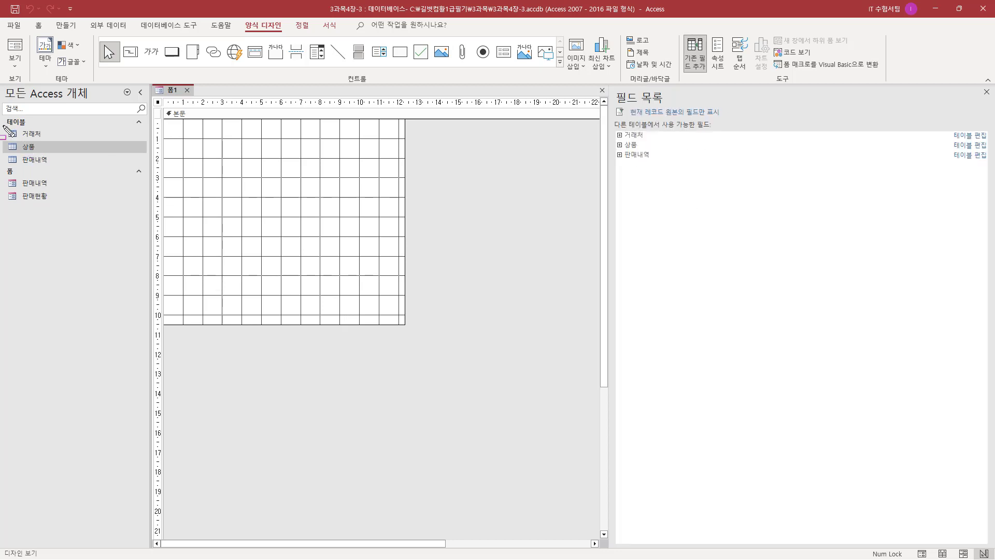
Step: Expand the 상품 table in the field list to show its fields
{"action": "left_click_drag", "start_coordinate": [4, 126], "coordinate": [59, 169]}
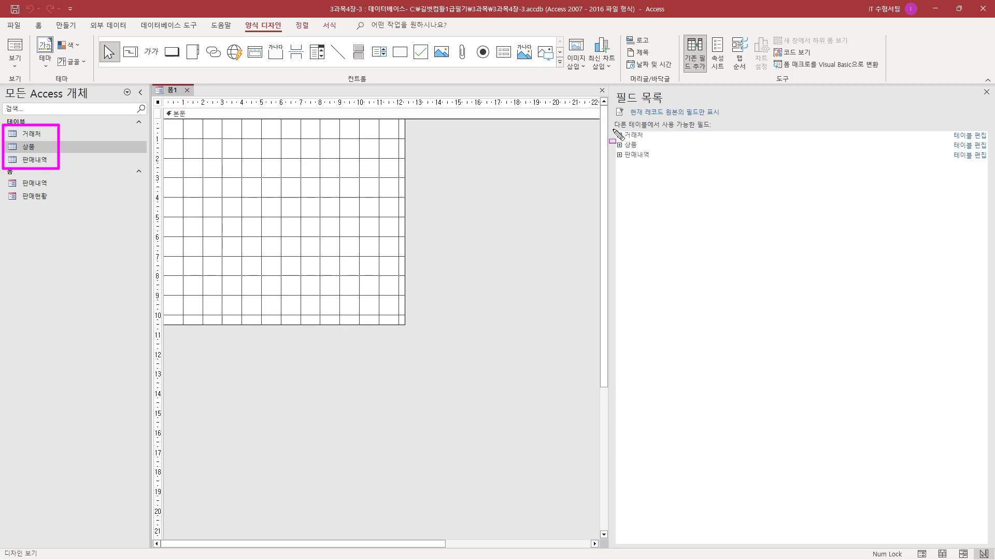
{"action": "left_click_drag", "start_coordinate": [613, 129], "coordinate": [664, 164]}
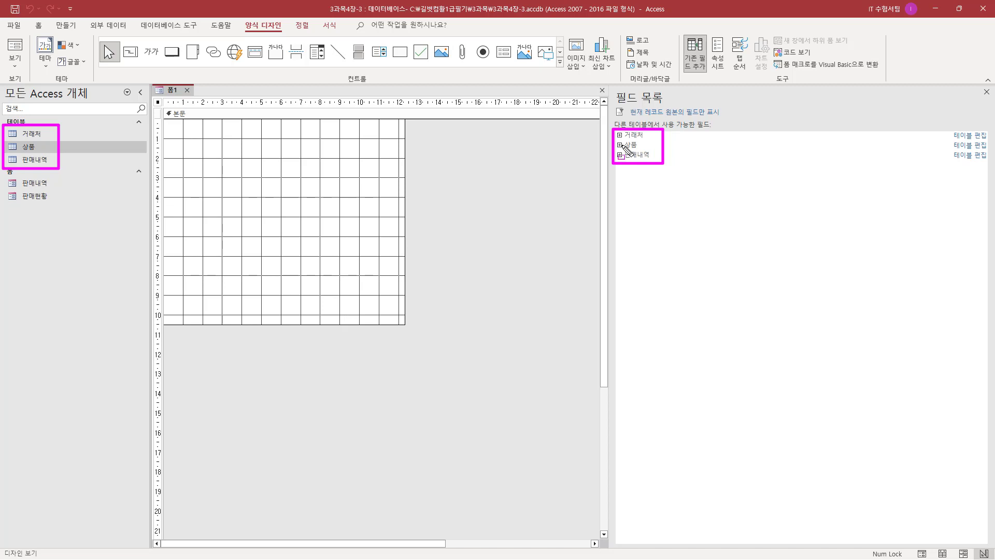
{"action": "left_click_drag", "start_coordinate": [614, 139], "coordinate": [641, 152]}
{"action": "key", "text": "Escape"}
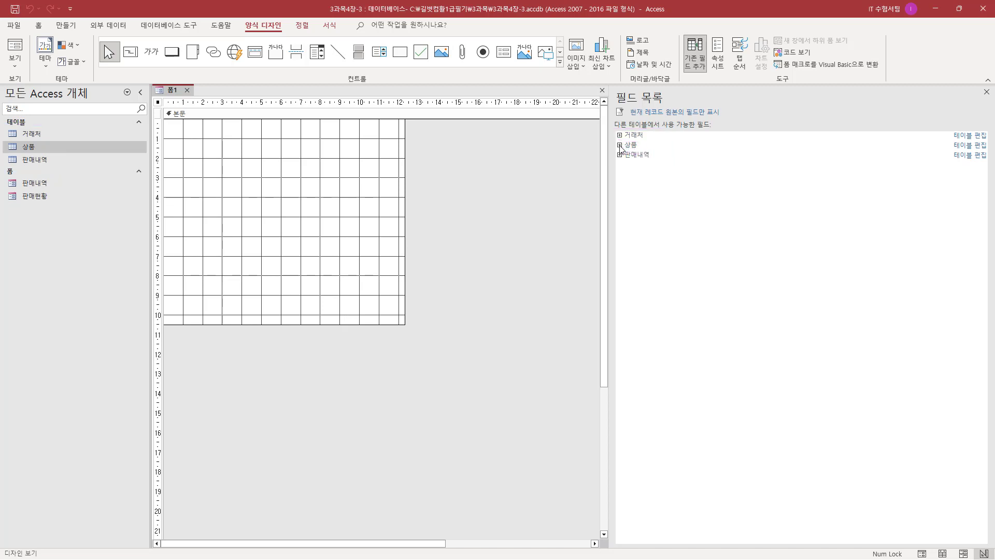
{"action": "left_click", "coordinate": [619, 145]}
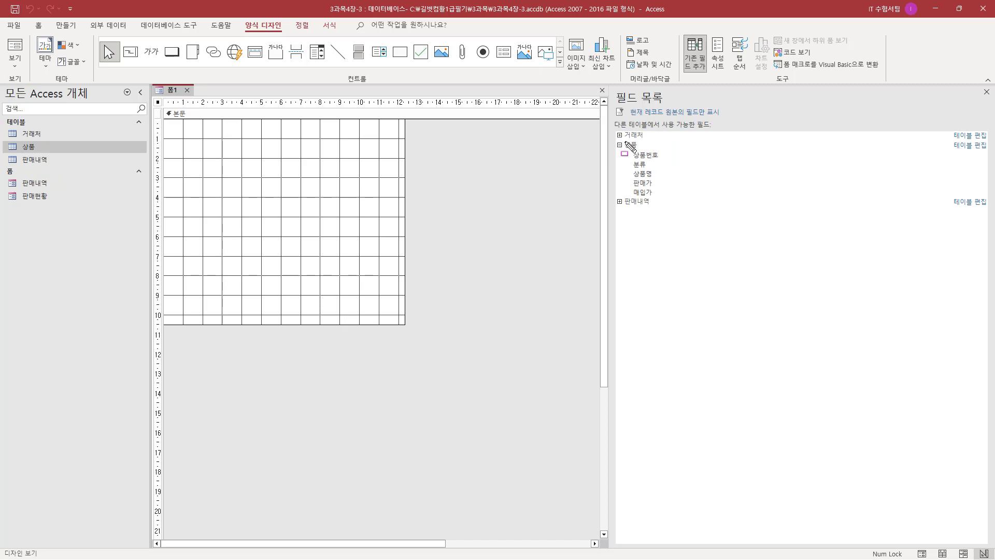
{"action": "mouse_move", "coordinate": [622, 139]}
{"action": "left_mouse_down"}
{"action": "mouse_move", "coordinate": [645, 150]}
{"action": "mouse_move", "coordinate": [649, 203]}
{"action": "mouse_move", "coordinate": [667, 197]}
{"action": "left_mouse_up"}
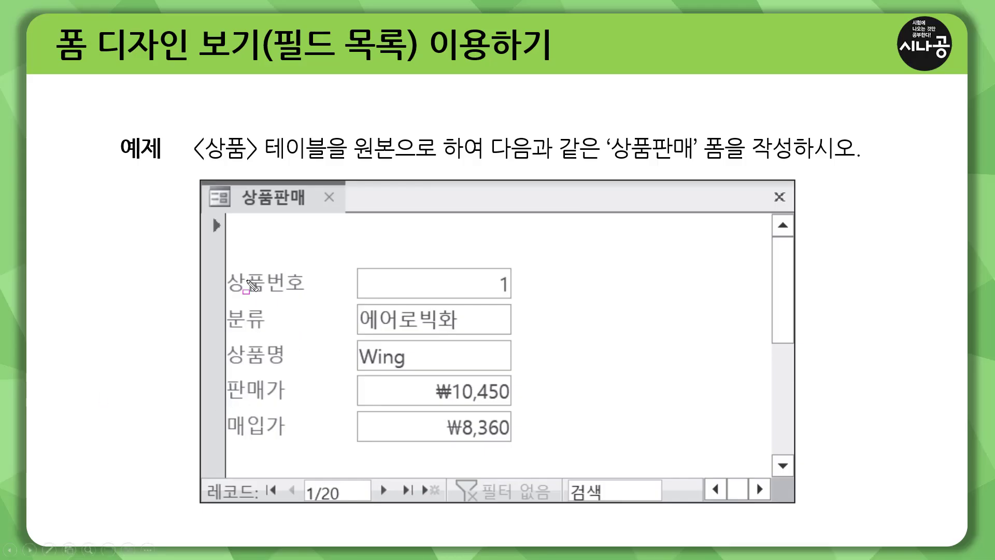
{"action": "left_click_drag", "start_coordinate": [226, 269], "coordinate": [519, 448]}
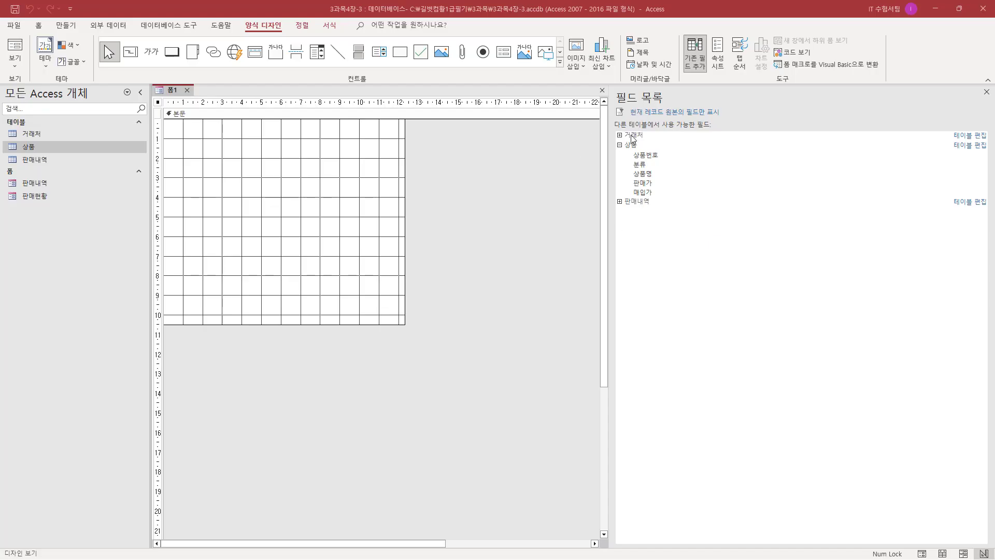
Step: Add the 상품번호 field from the 상품 table to the form's 본문 section, its text box about 4.5 cm across and 2 cm down
{"action": "left_click_drag", "start_coordinate": [628, 148], "coordinate": [670, 200]}
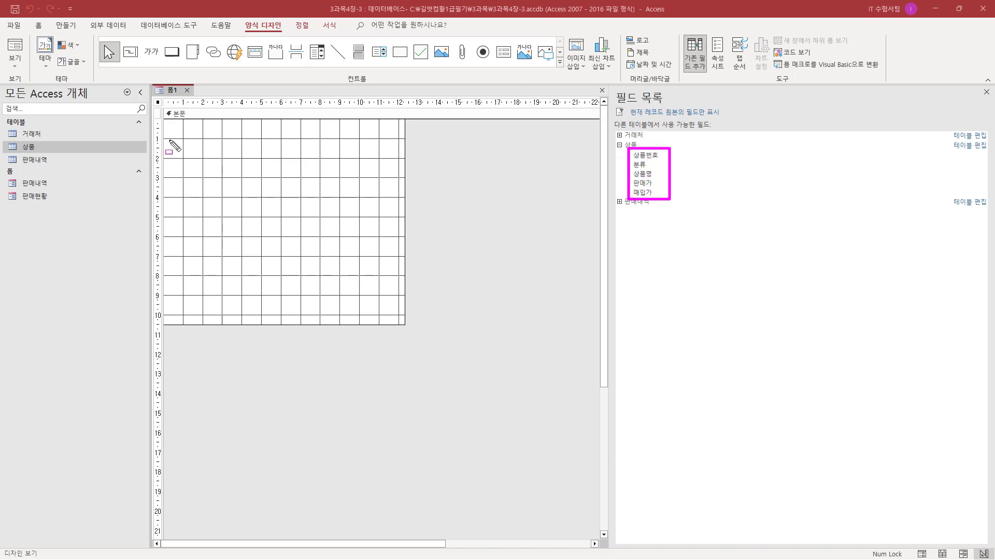
{"action": "left_click_drag", "start_coordinate": [170, 140], "coordinate": [371, 279]}
{"action": "key", "text": "Escape"}
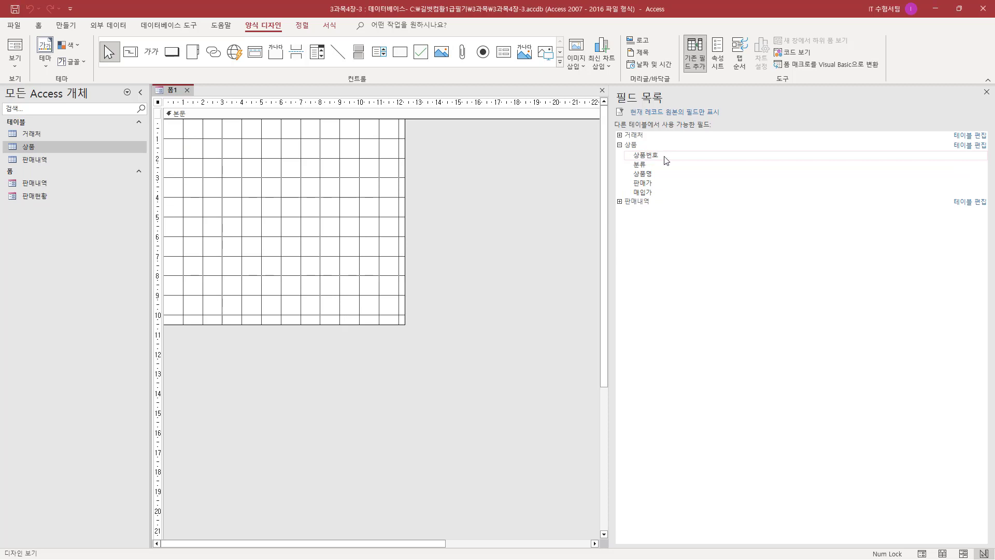
{"action": "left_click_drag", "start_coordinate": [646, 158], "coordinate": [259, 166]}
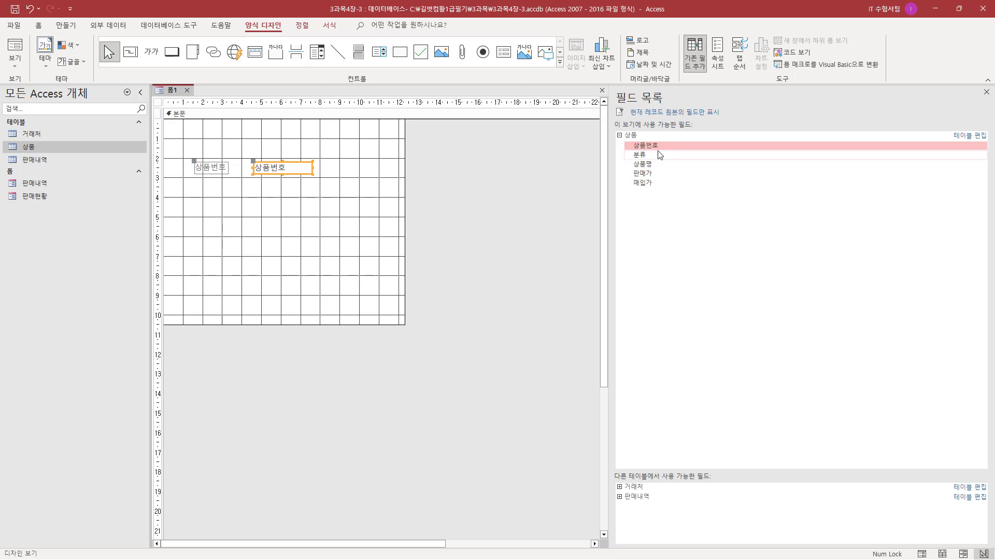
Step: Add the 분류, 상품명, 판매가 and 매입가 fields below 상품번호, at about 4, 5.5, 7 and 9 cm down the 본문 section
{"action": "left_click_drag", "start_coordinate": [652, 157], "coordinate": [310, 203]}
{"action": "left_click_drag", "start_coordinate": [652, 168], "coordinate": [236, 231]}
{"action": "left_click_drag", "start_coordinate": [644, 176], "coordinate": [245, 263]}
{"action": "left_click_drag", "start_coordinate": [648, 184], "coordinate": [242, 297]}
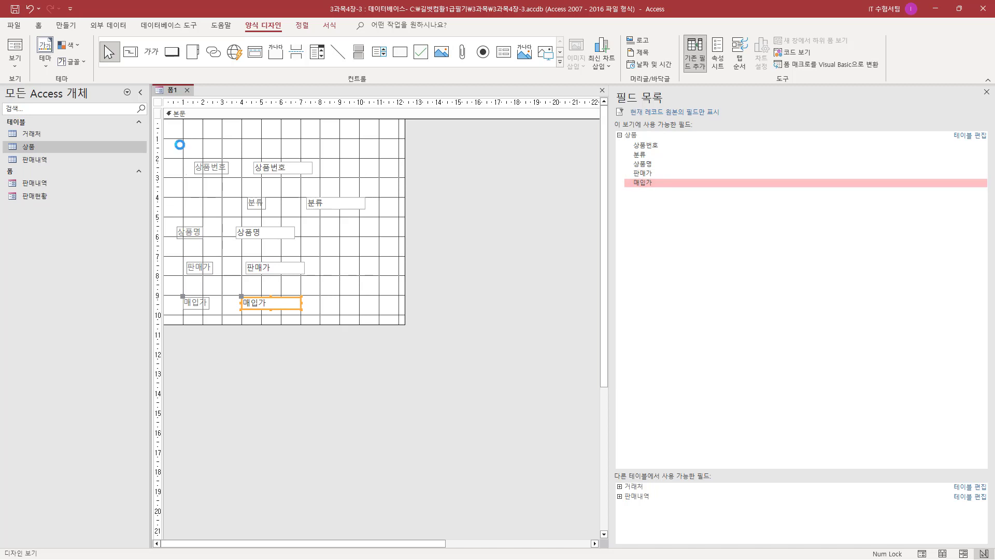
{"action": "mouse_move", "coordinate": [173, 146]}
{"action": "left_mouse_down"}
{"action": "mouse_move", "coordinate": [312, 301]}
{"action": "mouse_move", "coordinate": [369, 317]}
{"action": "left_mouse_up"}
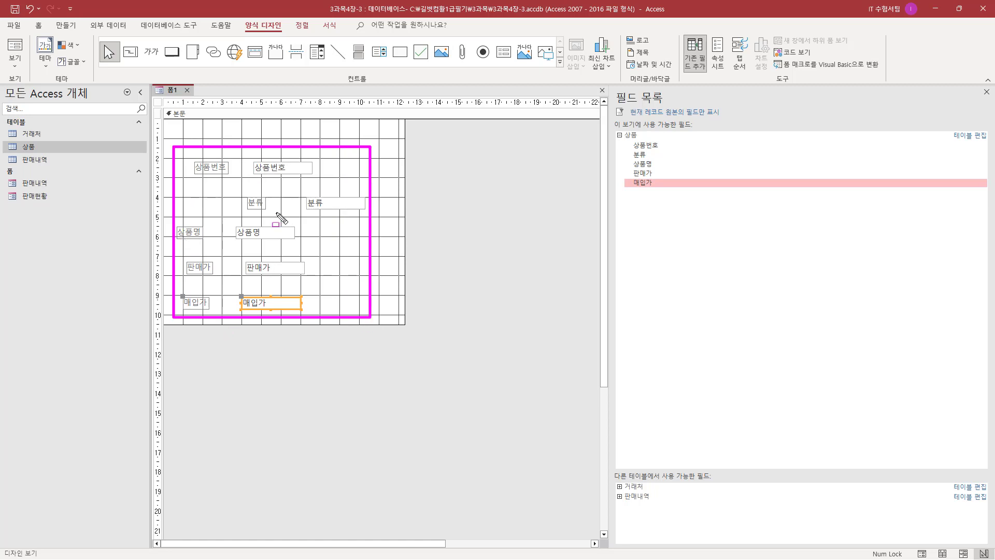
{"action": "left_click_drag", "start_coordinate": [205, 215], "coordinate": [252, 292]}
{"action": "key", "text": "Escape"}
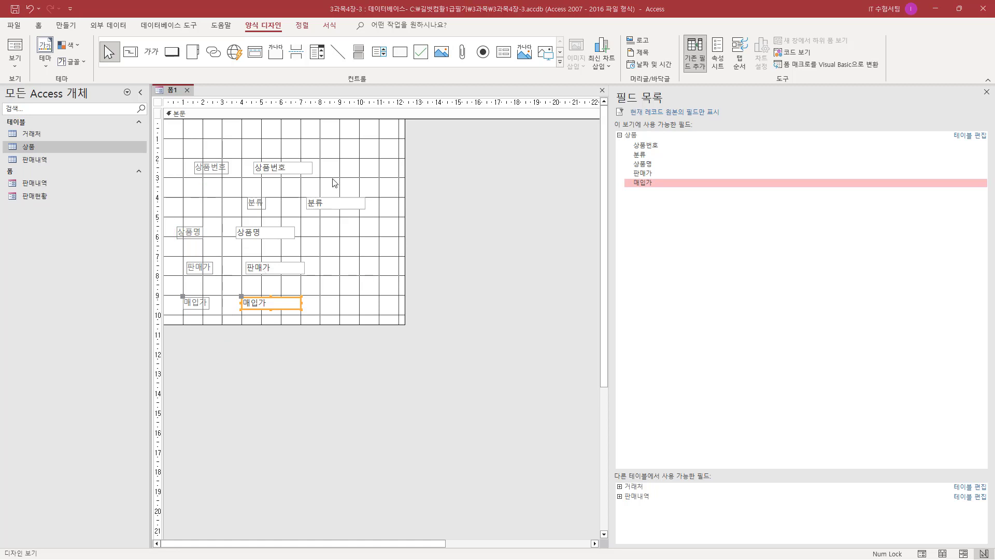
Step: Delete all the labels and text boxes from the form's 본문 section
{"action": "left_click", "coordinate": [385, 147]}
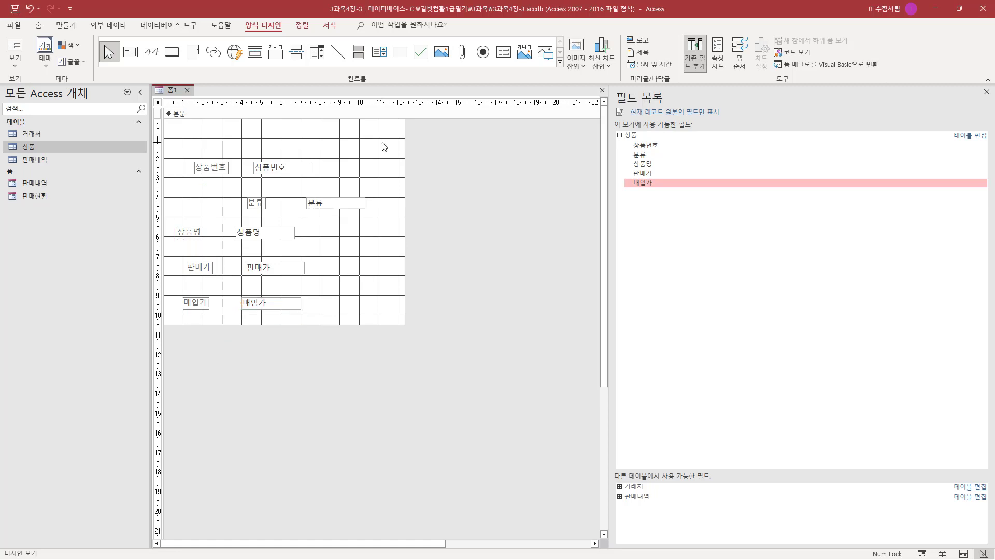
{"action": "left_click_drag", "start_coordinate": [383, 143], "coordinate": [172, 333]}
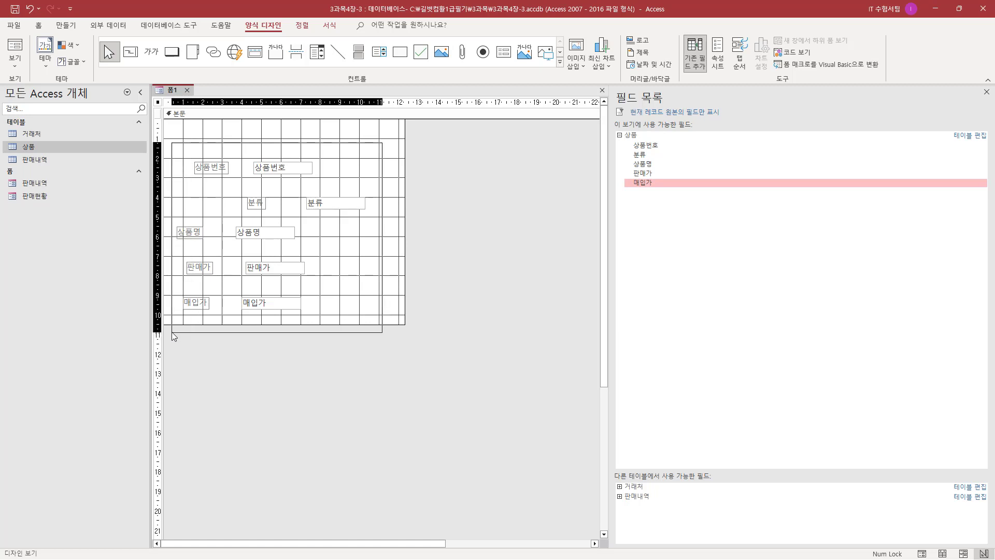
{"action": "left_click_drag", "start_coordinate": [172, 334], "coordinate": [172, 331]}
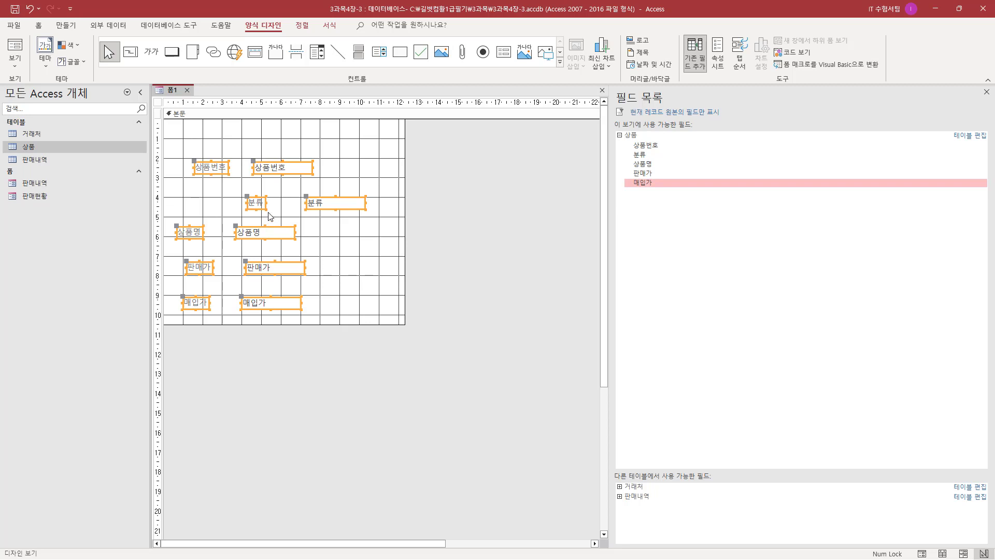
{"action": "key", "text": "Delete"}
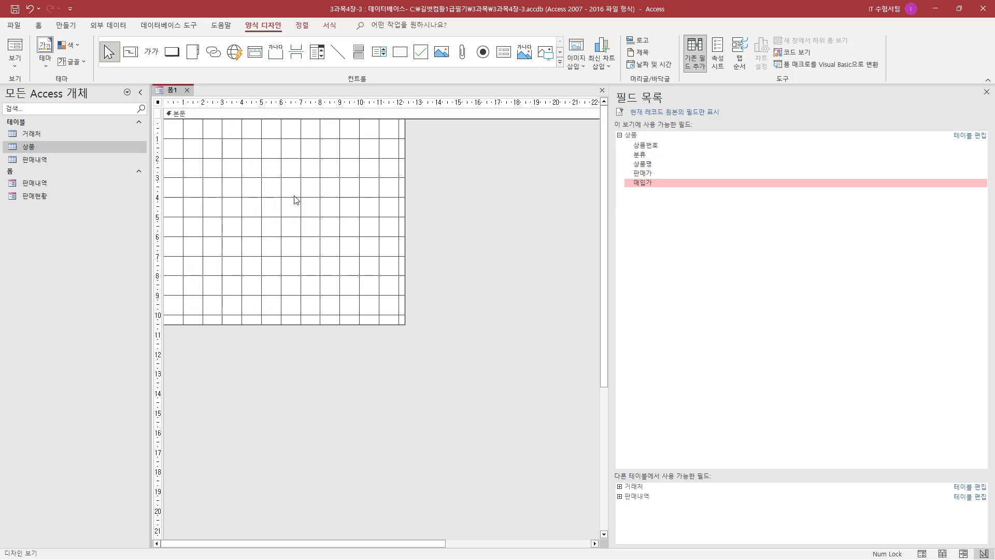
Step: Add the 상품번호, 분류, 상품명, 판매가 and 매입가 fields of the 상품 table in that order at their automatic positions on the form
{"action": "left_click", "coordinate": [655, 146]}
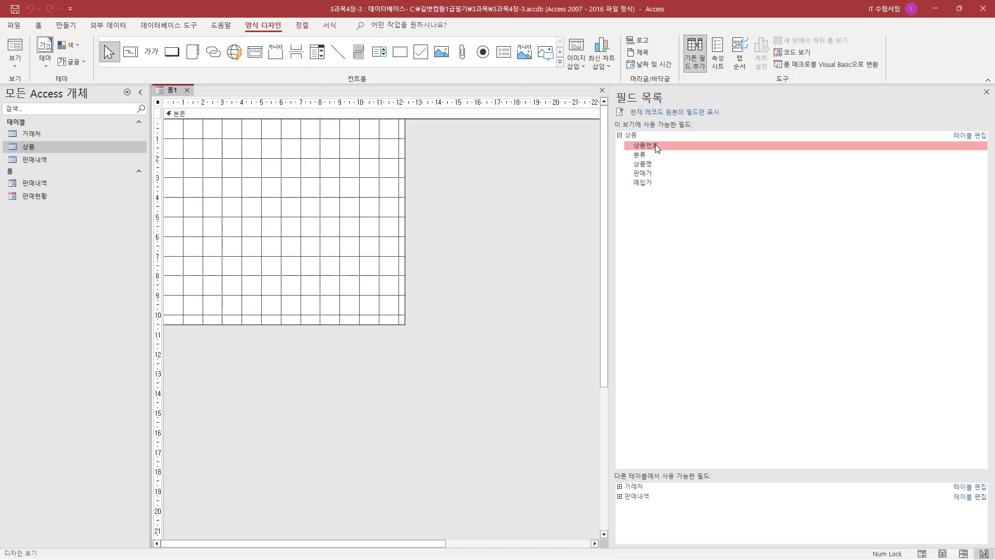
{"action": "double_click", "coordinate": [656, 147]}
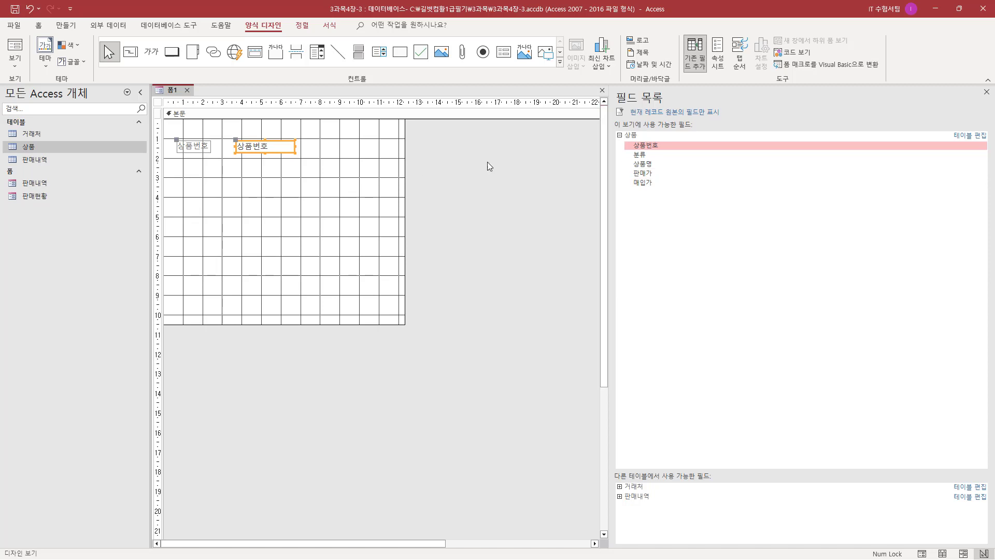
{"action": "left_click", "coordinate": [655, 155]}
{"action": "double_click", "coordinate": [656, 154]}
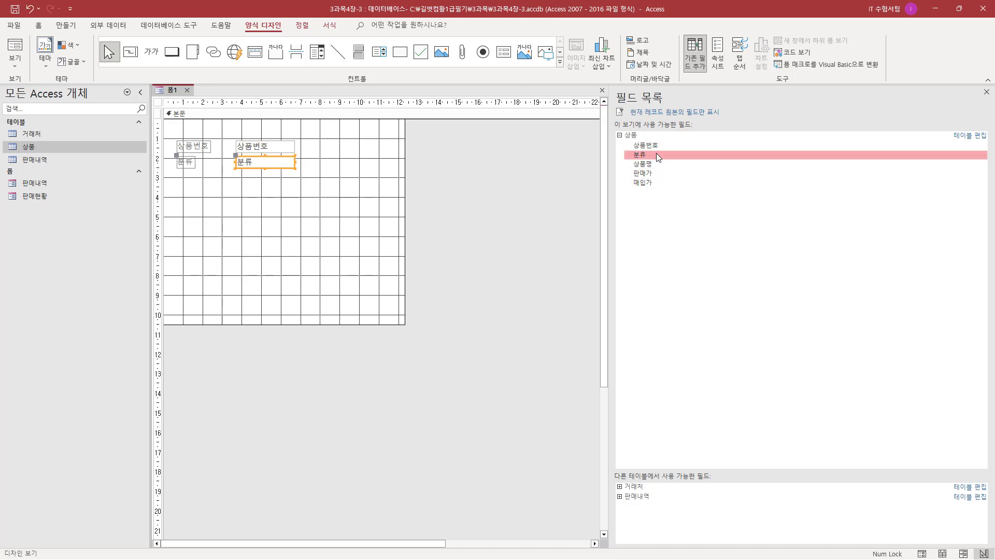
{"action": "double_click", "coordinate": [655, 164]}
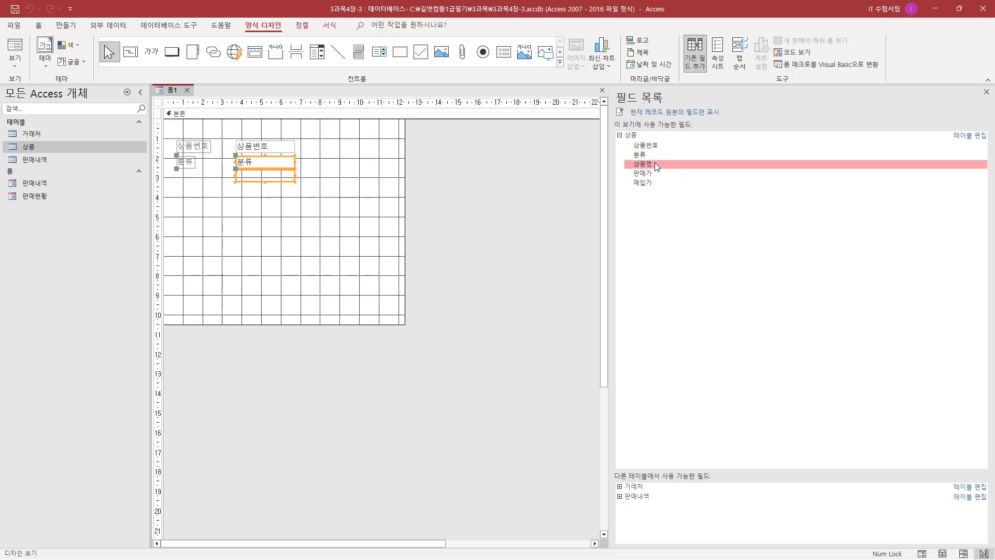
{"action": "double_click", "coordinate": [657, 173]}
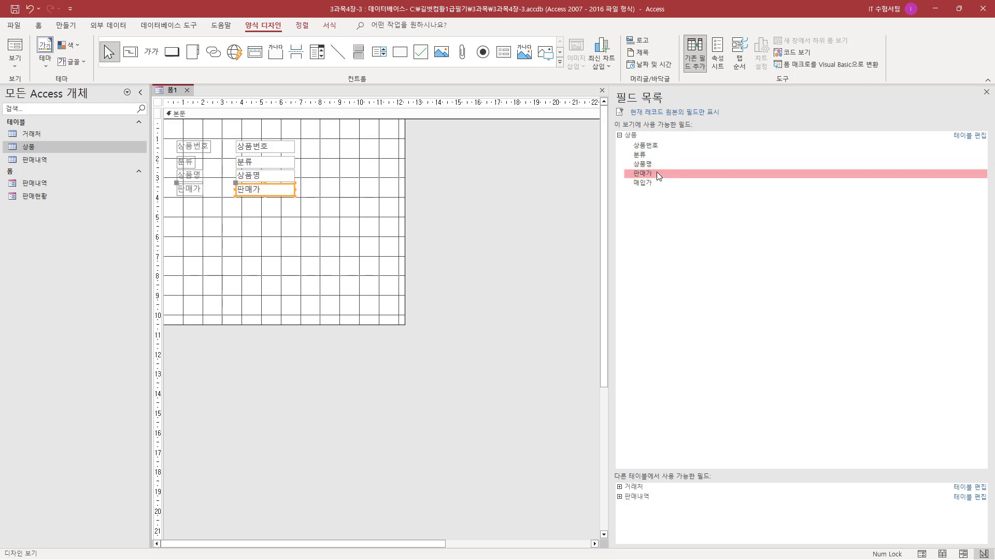
{"action": "double_click", "coordinate": [658, 183]}
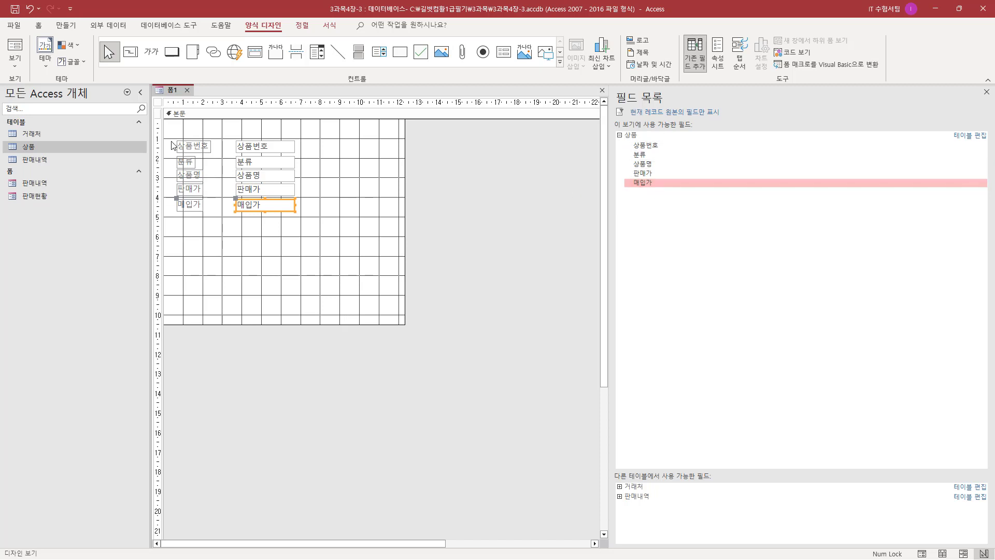
{"action": "left_click_drag", "start_coordinate": [174, 136], "coordinate": [179, 236]}
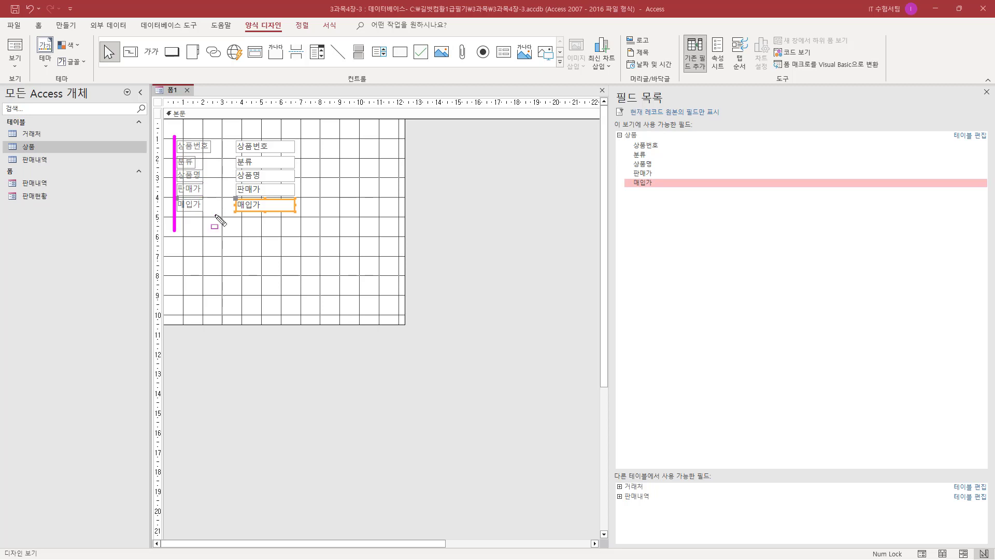
{"action": "left_click_drag", "start_coordinate": [627, 136], "coordinate": [668, 191]}
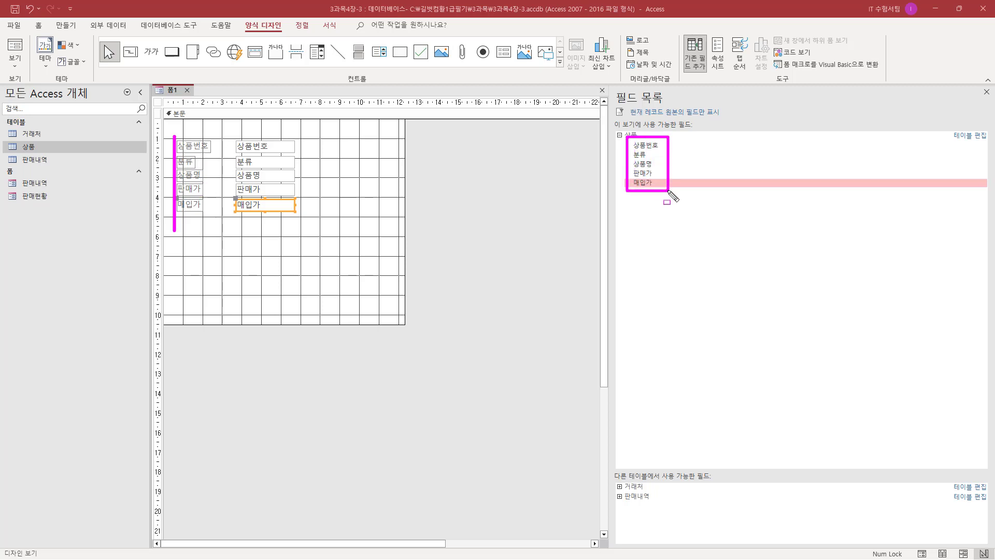
{"action": "key", "text": "e"}
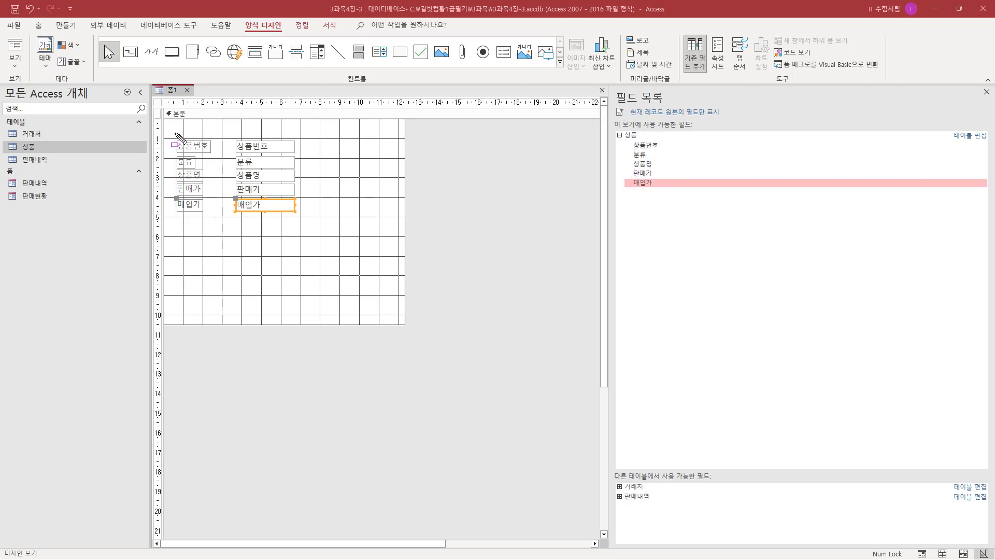
{"action": "mouse_move", "coordinate": [234, 136]}
{"action": "left_mouse_down"}
{"action": "mouse_move", "coordinate": [279, 211]}
{"action": "mouse_move", "coordinate": [299, 217]}
{"action": "left_mouse_up"}
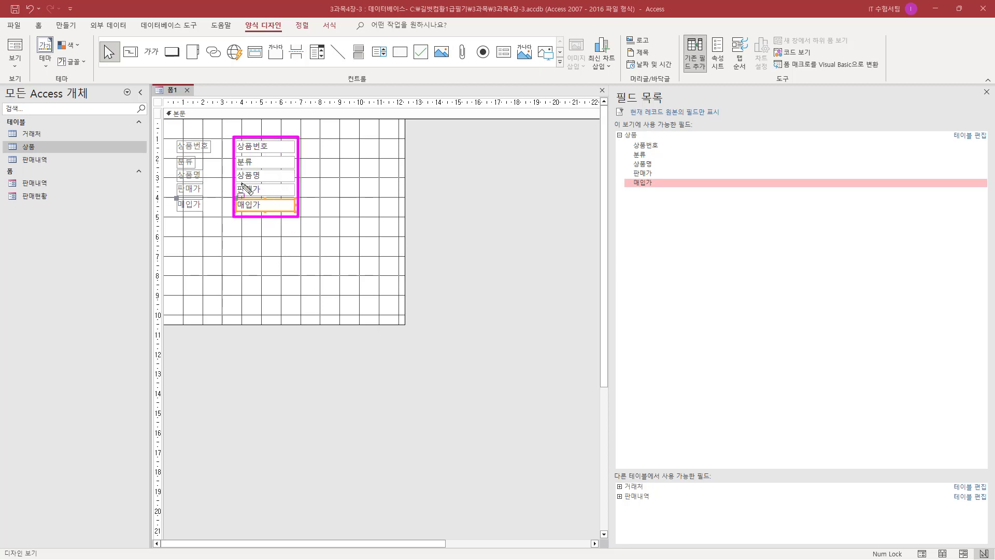
{"action": "left_click_drag", "start_coordinate": [173, 133], "coordinate": [217, 217]}
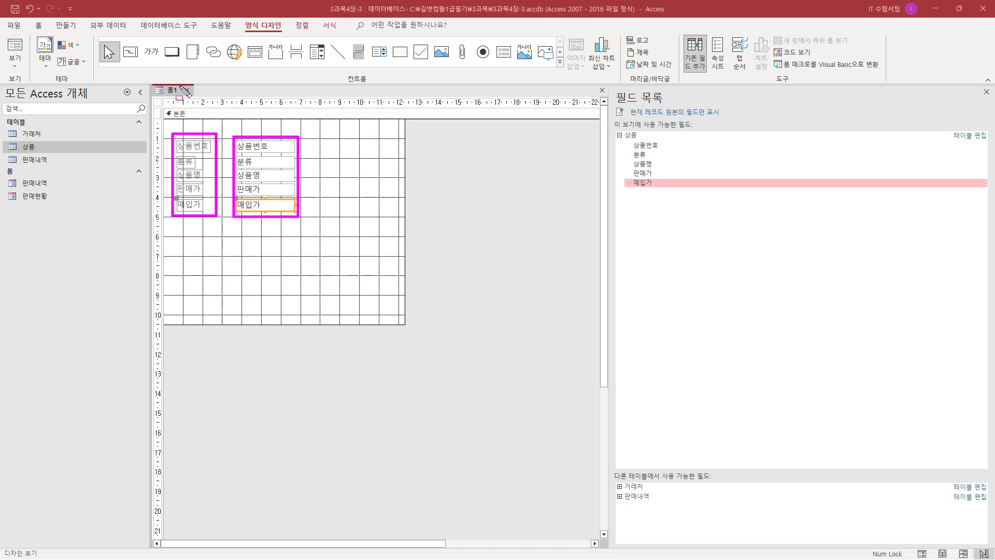
{"action": "left_click_drag", "start_coordinate": [181, 83], "coordinate": [194, 96]}
{"action": "key", "text": "Escape"}
Step: Close the form and save its design under the name 상품판매
{"action": "left_click", "coordinate": [188, 90]}
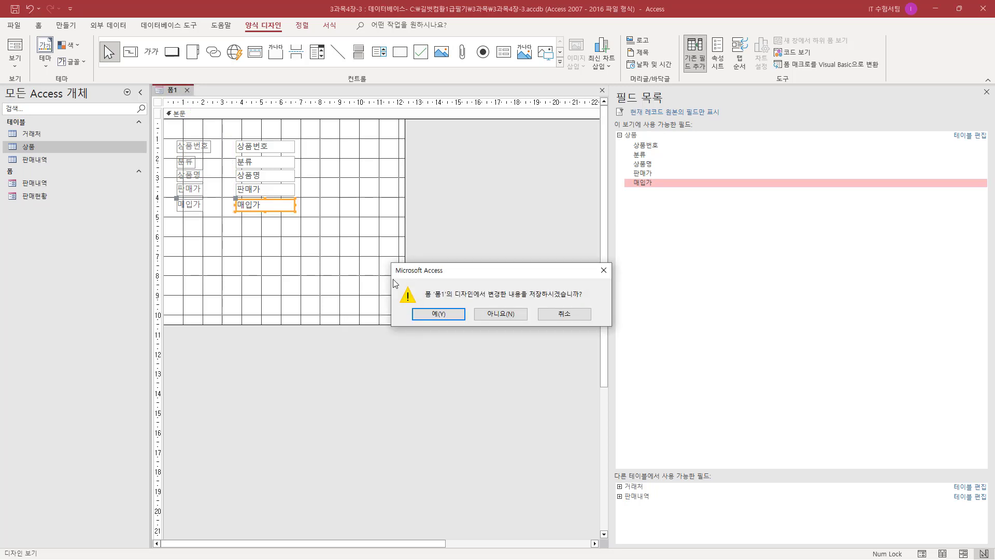
{"action": "key", "text": "ctrl+2"}
{"action": "mouse_move", "coordinate": [428, 298]}
{"action": "left_mouse_down"}
{"action": "mouse_move", "coordinate": [435, 312]}
{"action": "mouse_move", "coordinate": [431, 300]}
{"action": "mouse_move", "coordinate": [582, 299]}
{"action": "mouse_move", "coordinate": [590, 288]}
{"action": "left_mouse_up"}
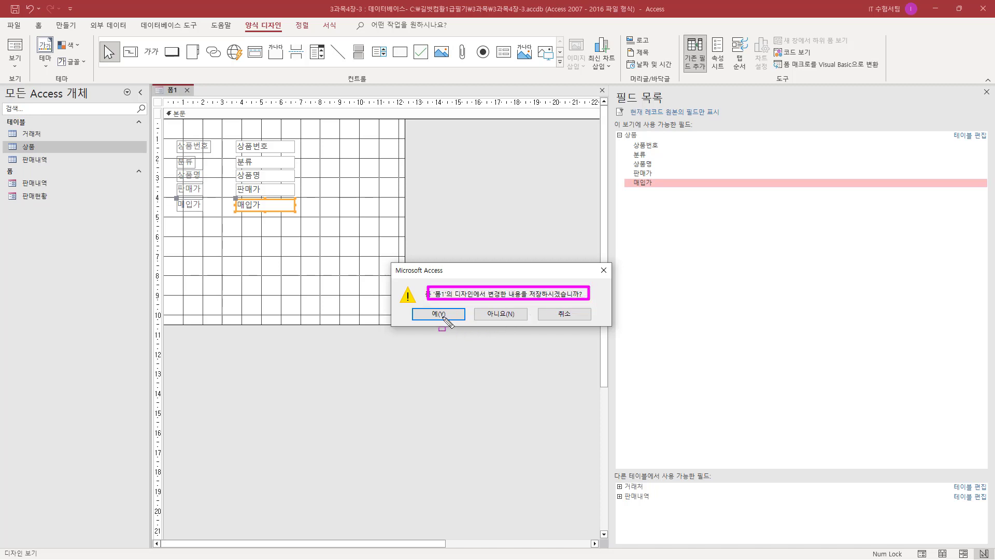
{"action": "left_click_drag", "start_coordinate": [407, 305], "coordinate": [466, 326]}
{"action": "key", "text": "Escape"}
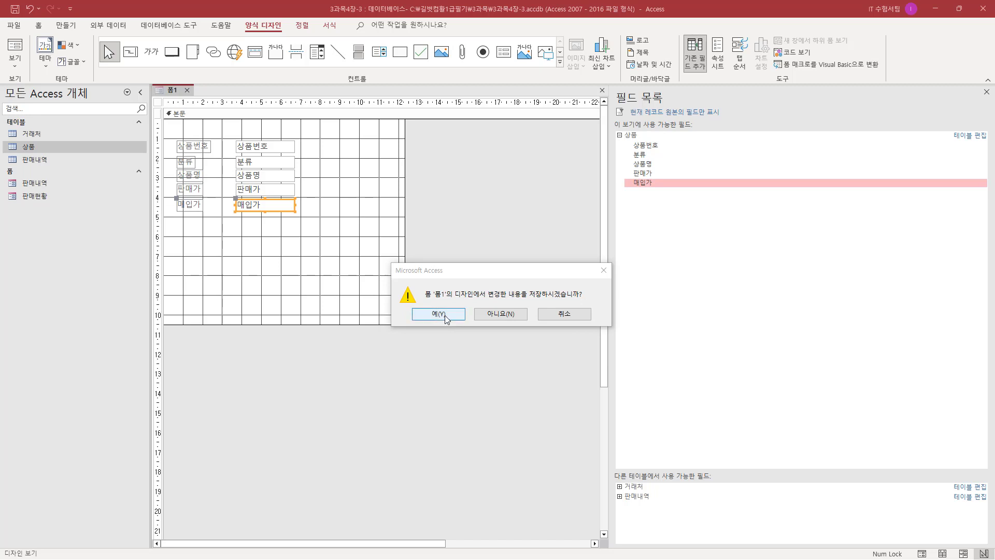
{"action": "left_click", "coordinate": [445, 315]}
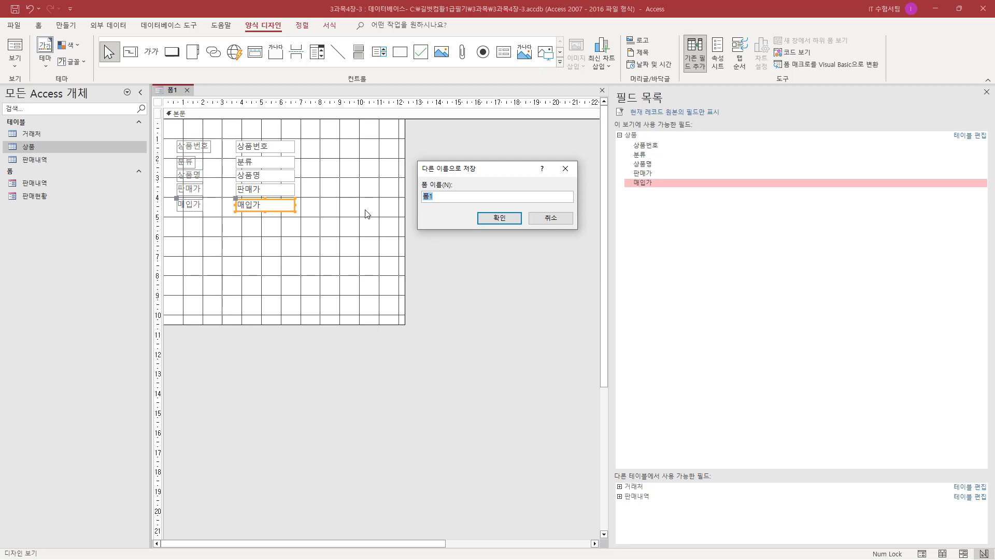
{"action": "type", "text": "tkdvnavksa"}
{"action": "left_click_drag", "start_coordinate": [507, 225], "coordinate": [520, 227]}
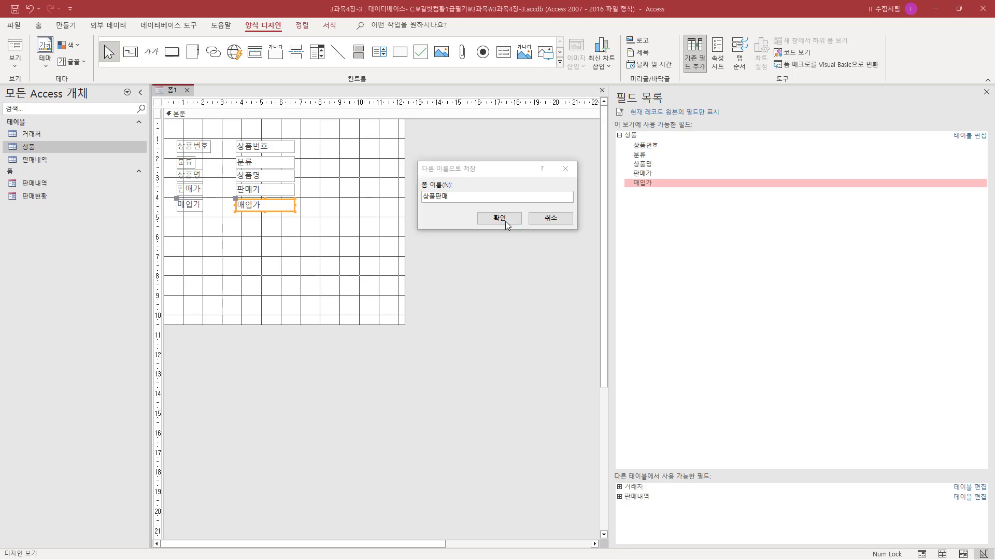
{"action": "left_click", "coordinate": [499, 219]}
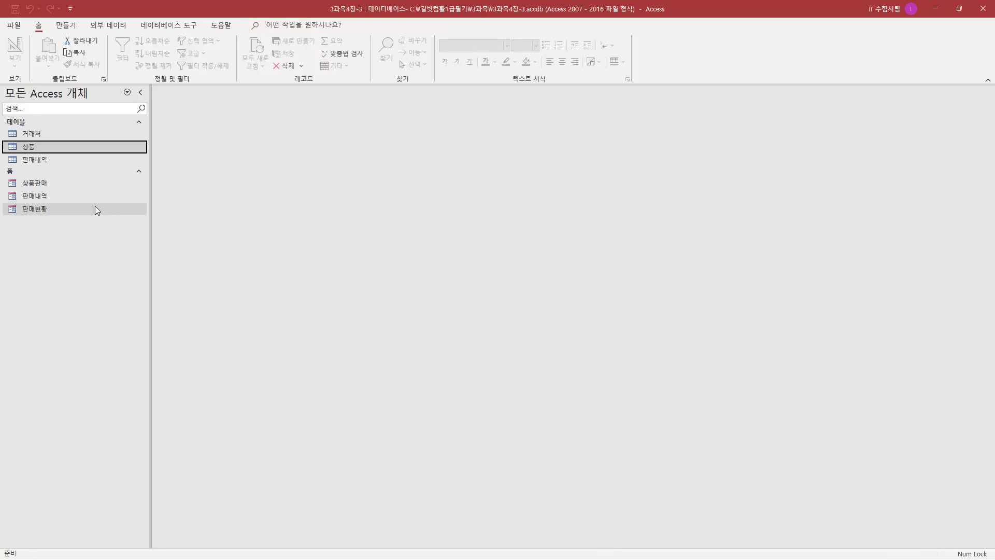
Step: Open the saved 상품판매 form in Form view to check its fields
{"action": "mouse_move", "coordinate": [48, 181]}
{"action": "left_mouse_down"}
{"action": "mouse_move", "coordinate": [13, 172]}
{"action": "mouse_move", "coordinate": [59, 190]}
{"action": "left_mouse_up"}
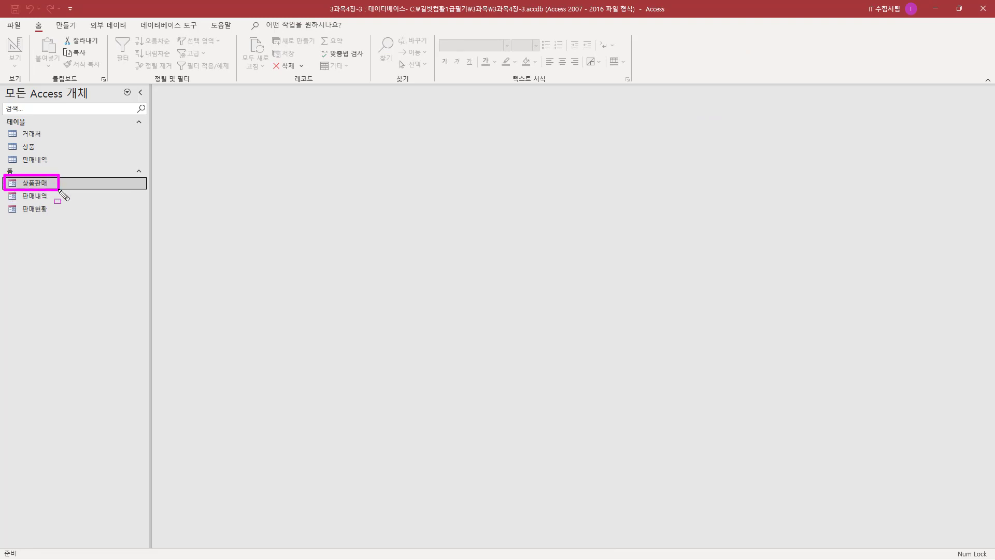
{"action": "key", "text": "Escape"}
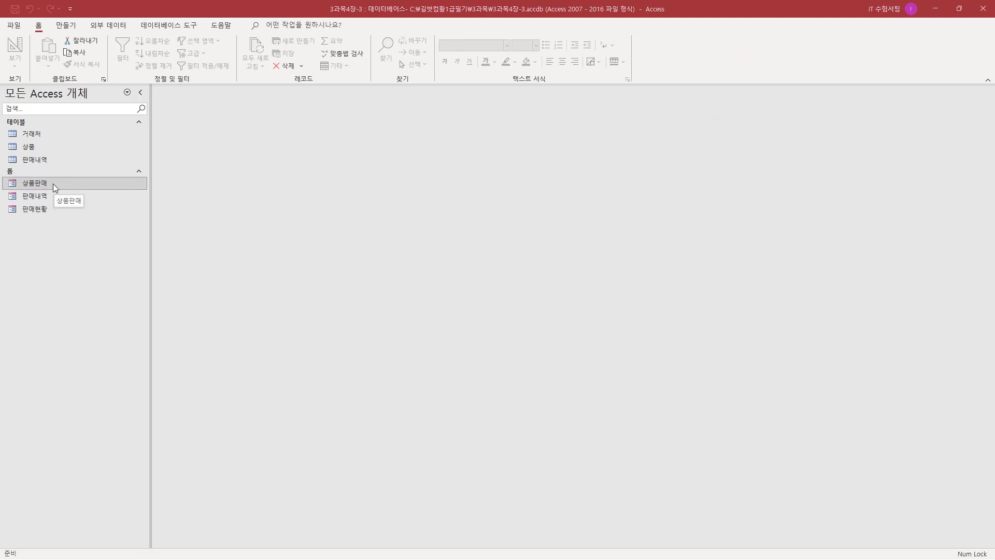
{"action": "double_click", "coordinate": [40, 184]}
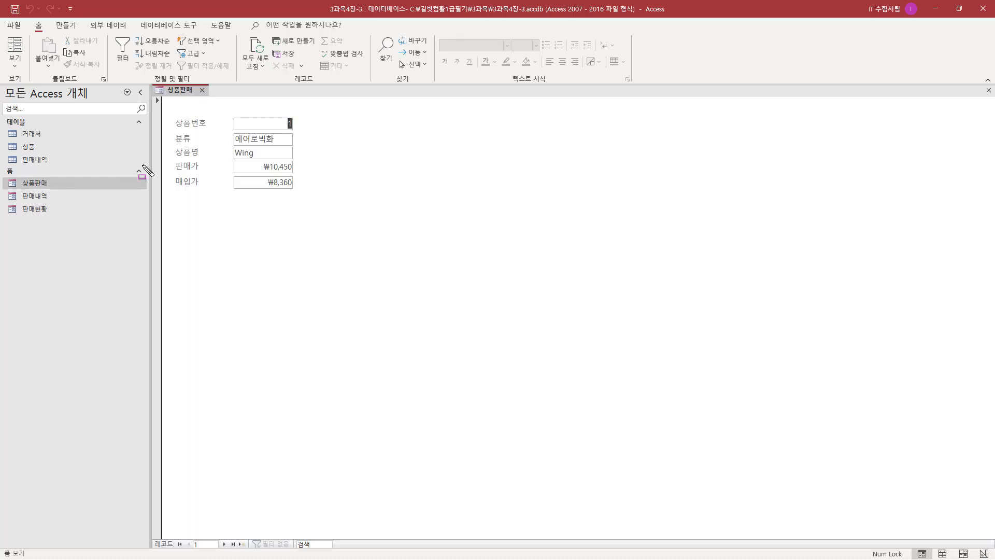
{"action": "key", "text": "ctrl+2"}
{"action": "mouse_move", "coordinate": [156, 82]}
{"action": "left_mouse_down"}
{"action": "mouse_move", "coordinate": [213, 97]}
{"action": "mouse_move", "coordinate": [253, 220]}
{"action": "mouse_move", "coordinate": [314, 214]}
{"action": "left_mouse_up"}
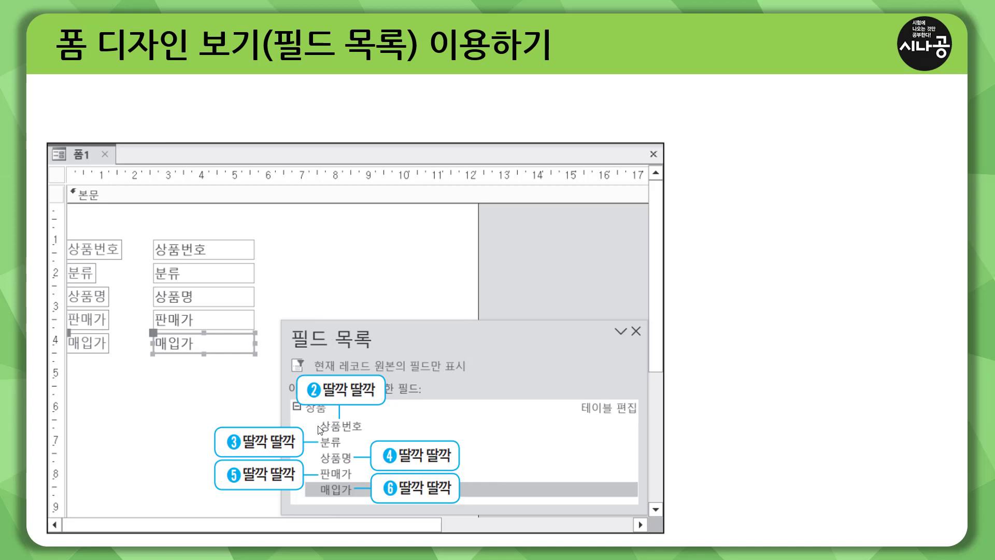
{"action": "left_click_drag", "start_coordinate": [317, 417], "coordinate": [366, 500]}
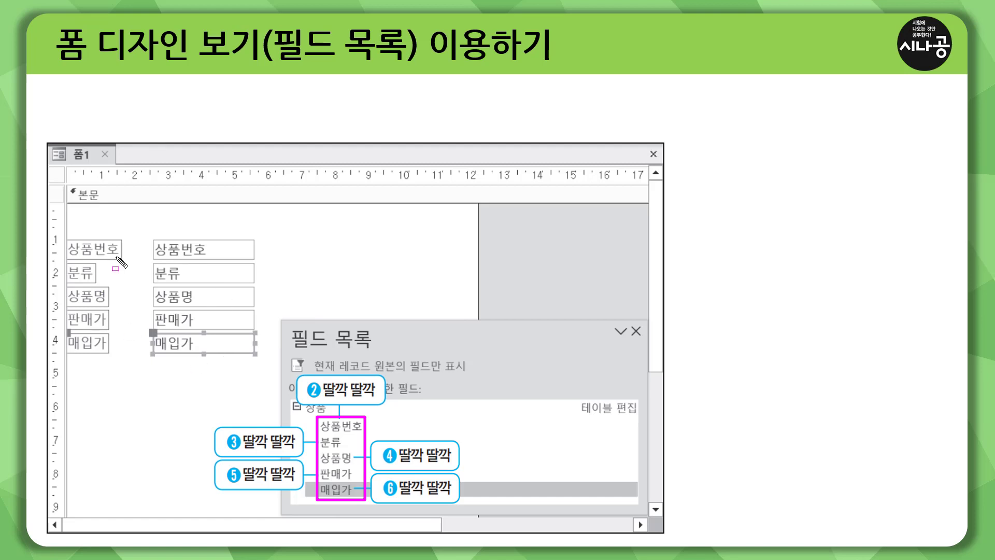
{"action": "key", "text": "Escape"}
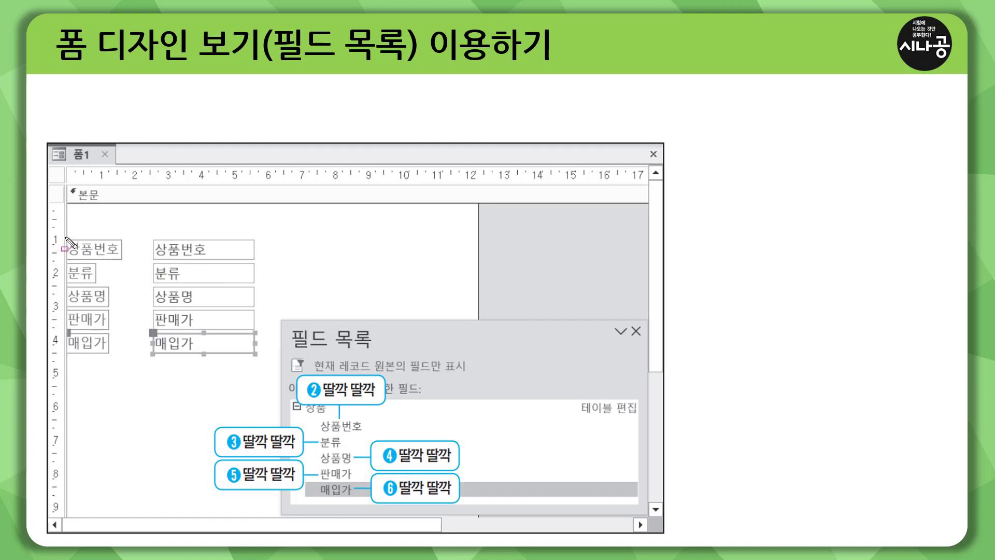
{"action": "mouse_move", "coordinate": [64, 237]}
{"action": "left_mouse_down"}
{"action": "mouse_move", "coordinate": [101, 352]}
{"action": "mouse_move", "coordinate": [126, 360]}
{"action": "left_mouse_up"}
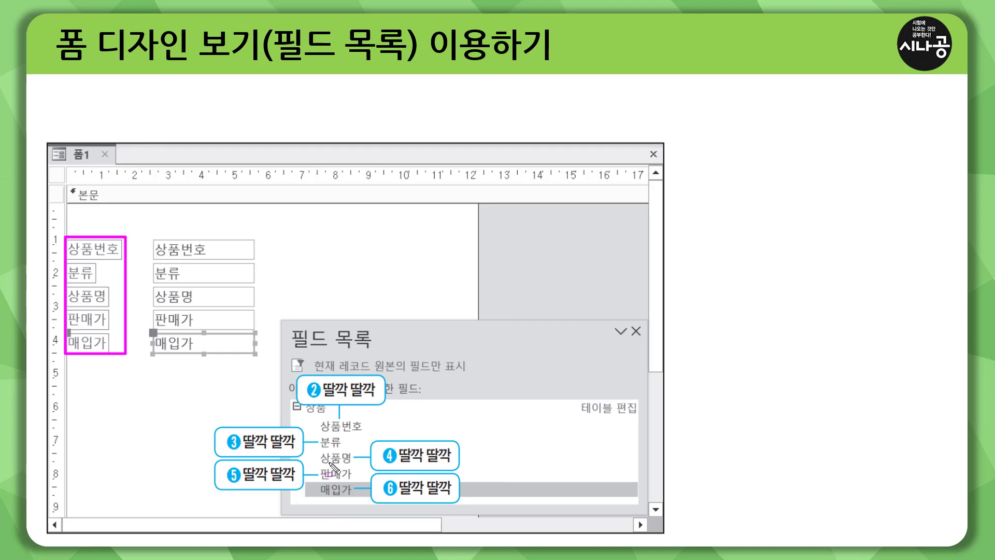
{"action": "mouse_move", "coordinate": [152, 238]}
{"action": "left_mouse_down"}
{"action": "mouse_move", "coordinate": [222, 355]}
{"action": "mouse_move", "coordinate": [260, 358]}
{"action": "left_mouse_up"}
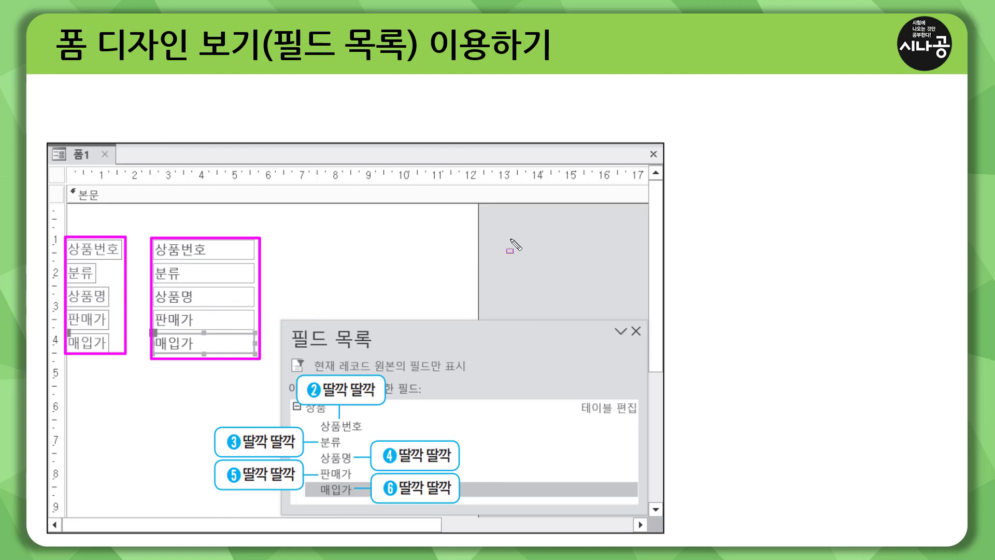
{"action": "key", "text": "e"}
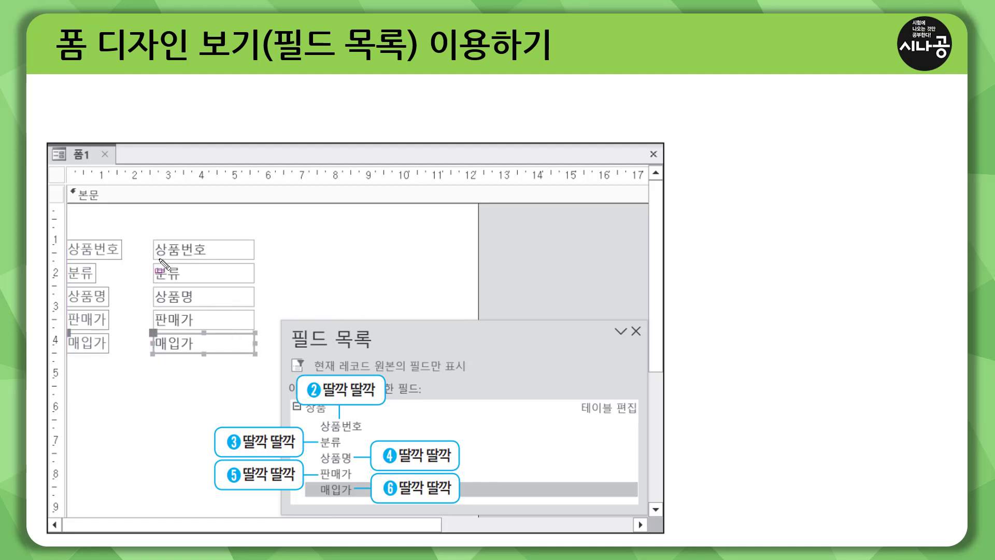
{"action": "left_click_drag", "start_coordinate": [154, 246], "coordinate": [258, 358]}
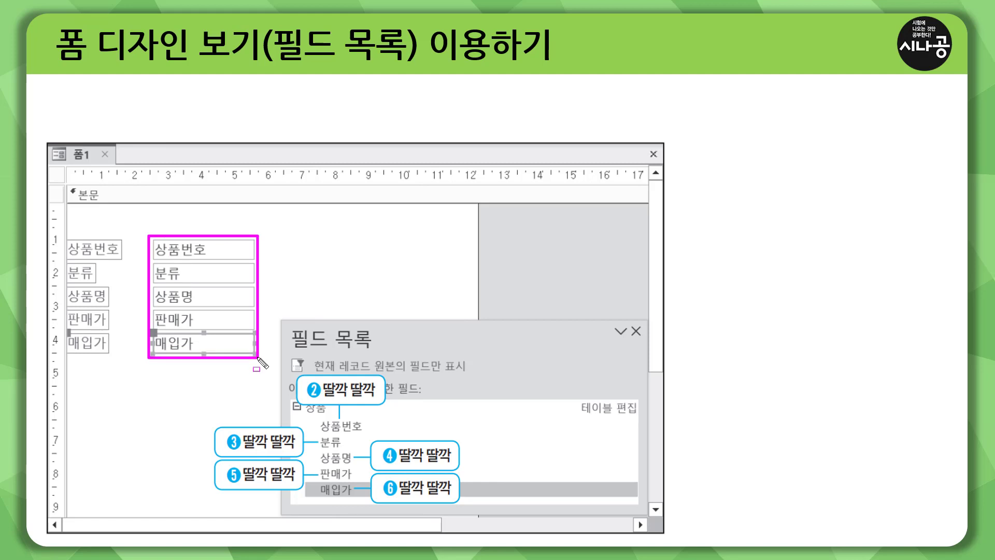
{"action": "key", "text": "e"}
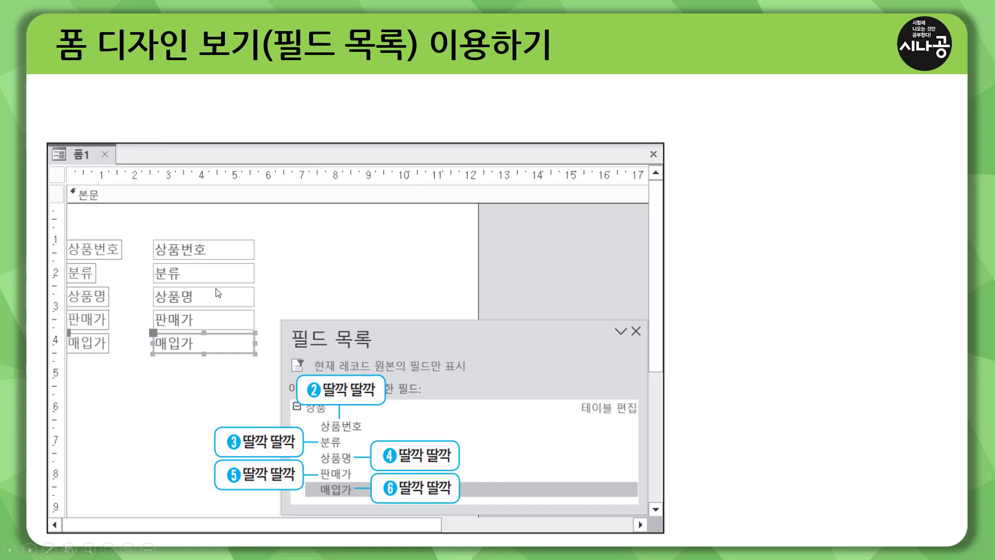
{"action": "left_click", "coordinate": [699, 202]}
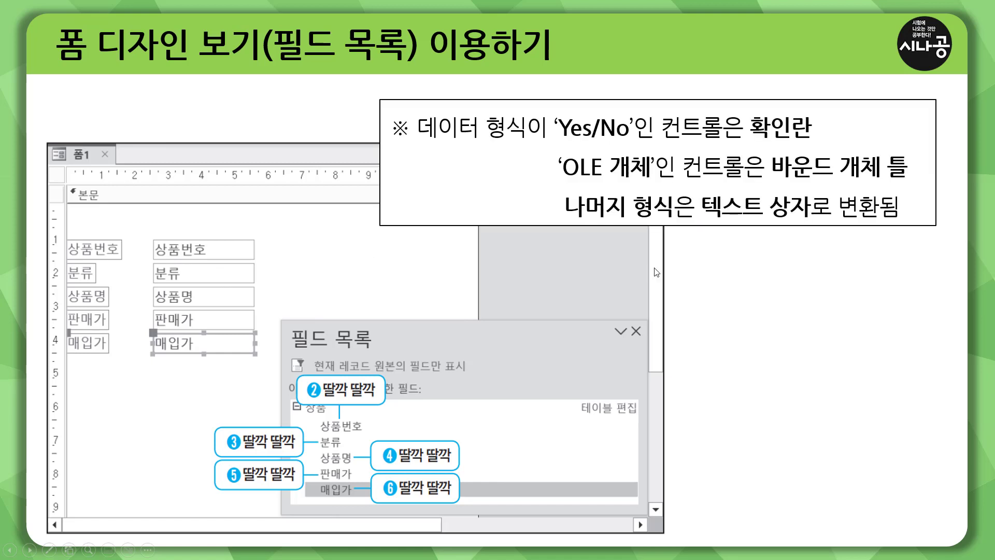
{"action": "key", "text": "ctrl+p"}
{"action": "left_click_drag", "start_coordinate": [419, 139], "coordinate": [632, 139]}
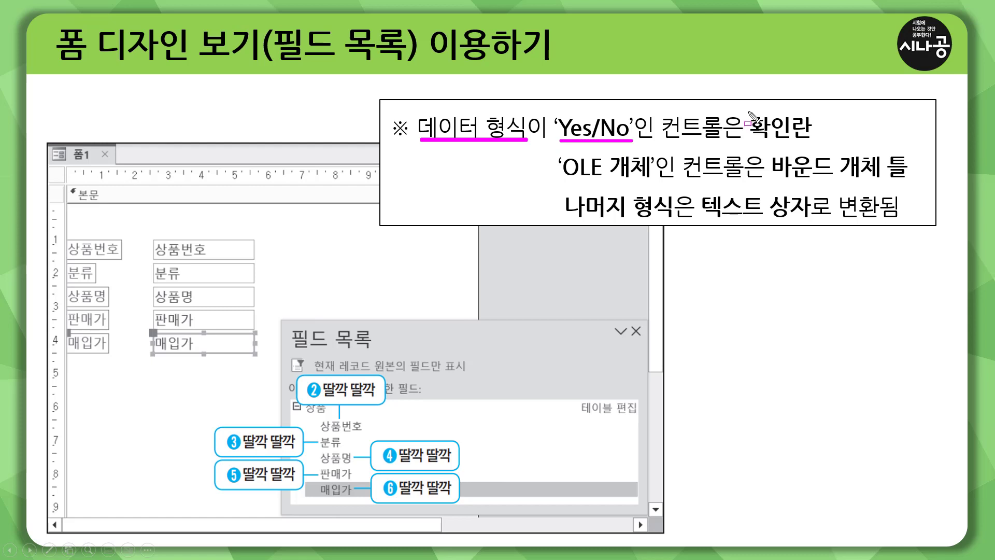
{"action": "mouse_move", "coordinate": [747, 112]}
{"action": "left_mouse_down"}
{"action": "mouse_move", "coordinate": [751, 139]}
{"action": "mouse_move", "coordinate": [815, 111]}
{"action": "mouse_move", "coordinate": [817, 141]}
{"action": "left_mouse_up"}
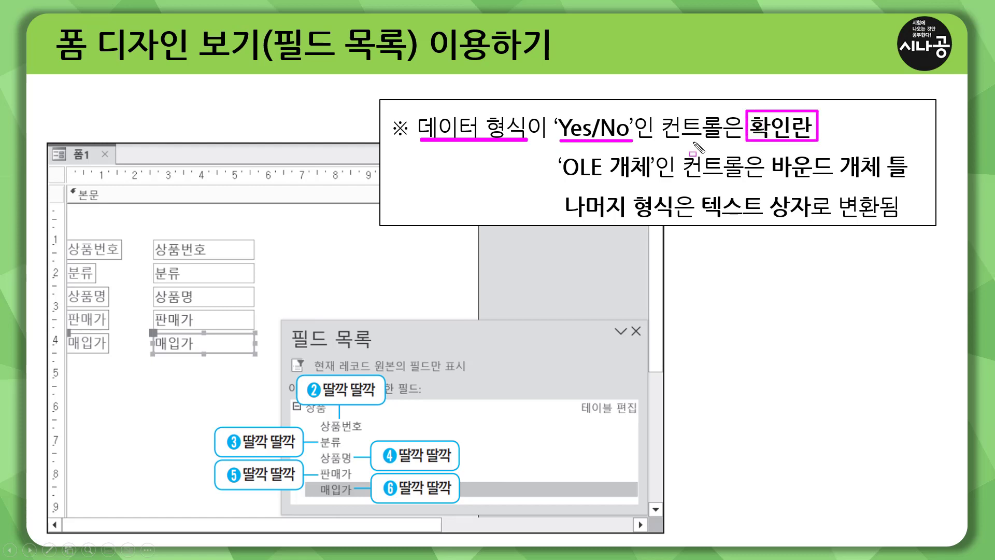
{"action": "left_click_drag", "start_coordinate": [564, 180], "coordinate": [652, 180]}
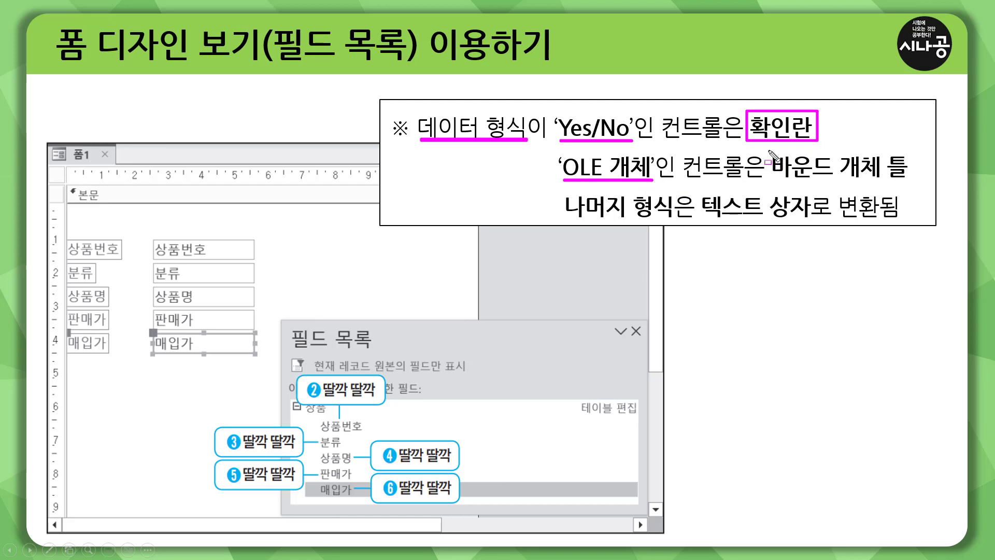
{"action": "mouse_move", "coordinate": [768, 150]}
{"action": "left_mouse_down"}
{"action": "mouse_move", "coordinate": [769, 176]}
{"action": "mouse_move", "coordinate": [911, 183]}
{"action": "left_mouse_up"}
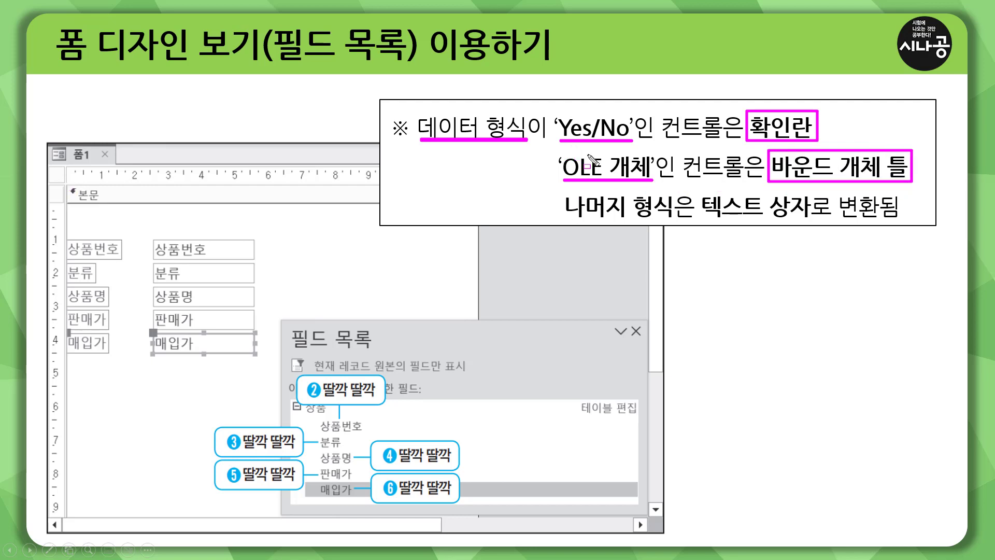
{"action": "left_click_drag", "start_coordinate": [564, 218], "coordinate": [816, 223]}
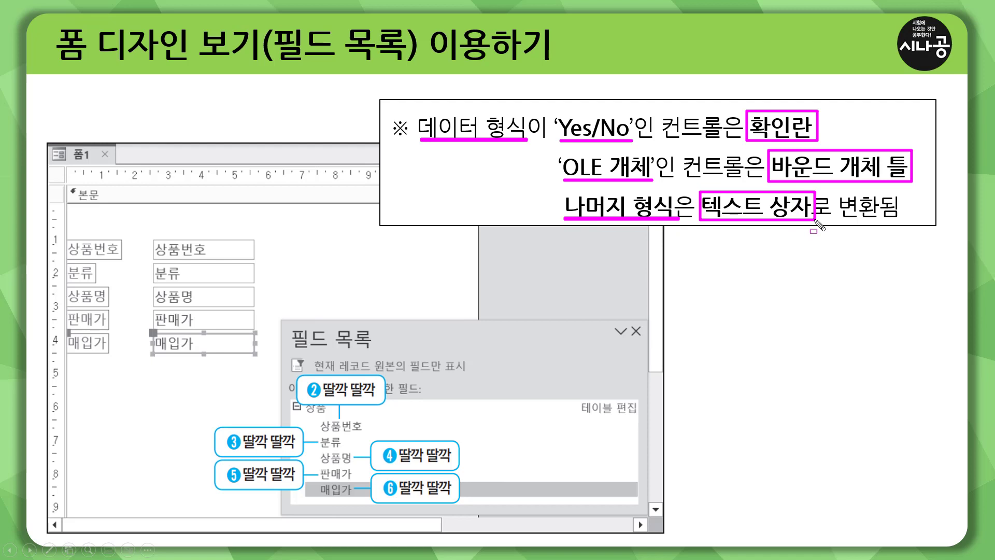